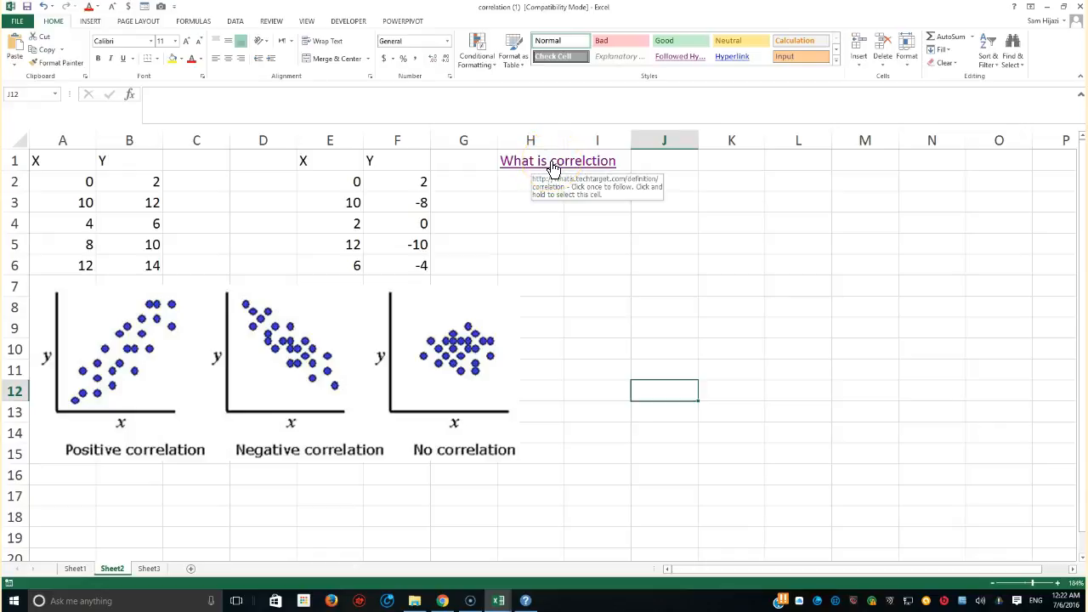
# Open the 'What is correlction' link and read the correlation definition web page
pyautogui.click(553, 167)
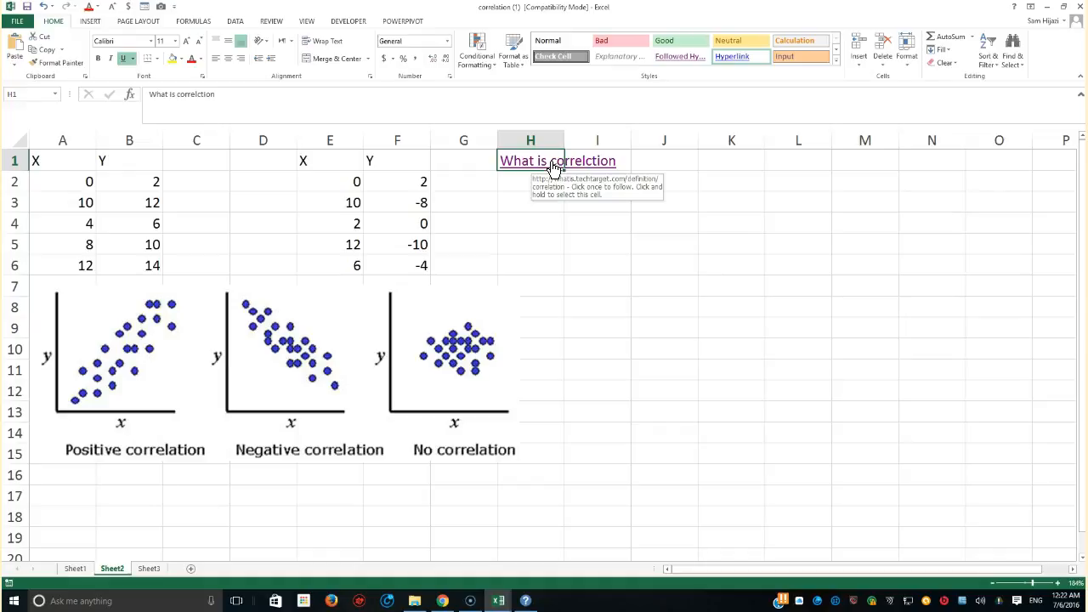
pyautogui.click(553, 167)
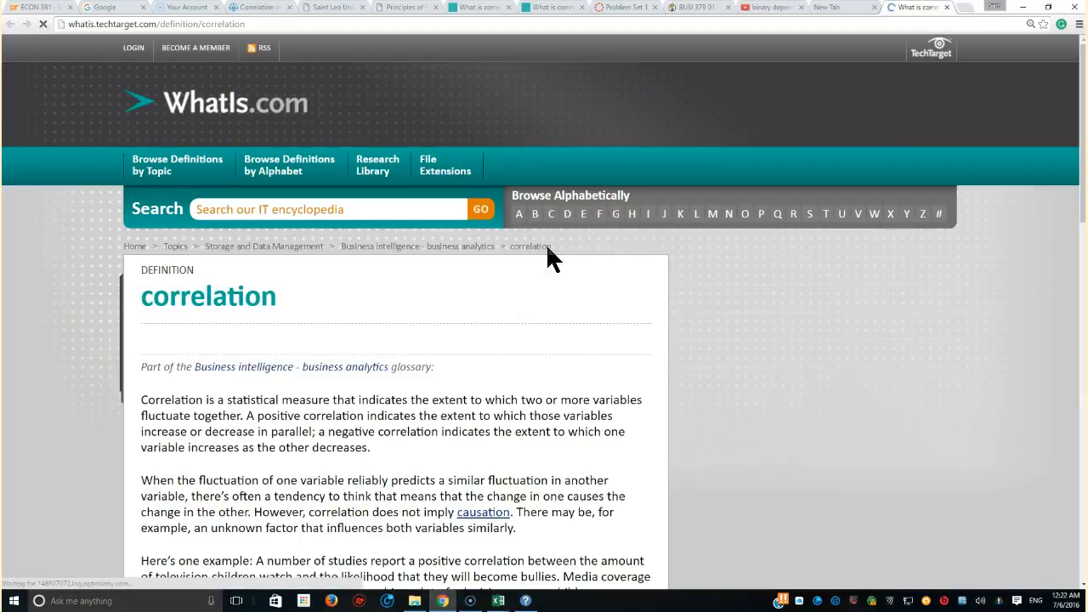
pyautogui.scroll(-3, 481, 379)
pyautogui.scroll(3, 481, 378)
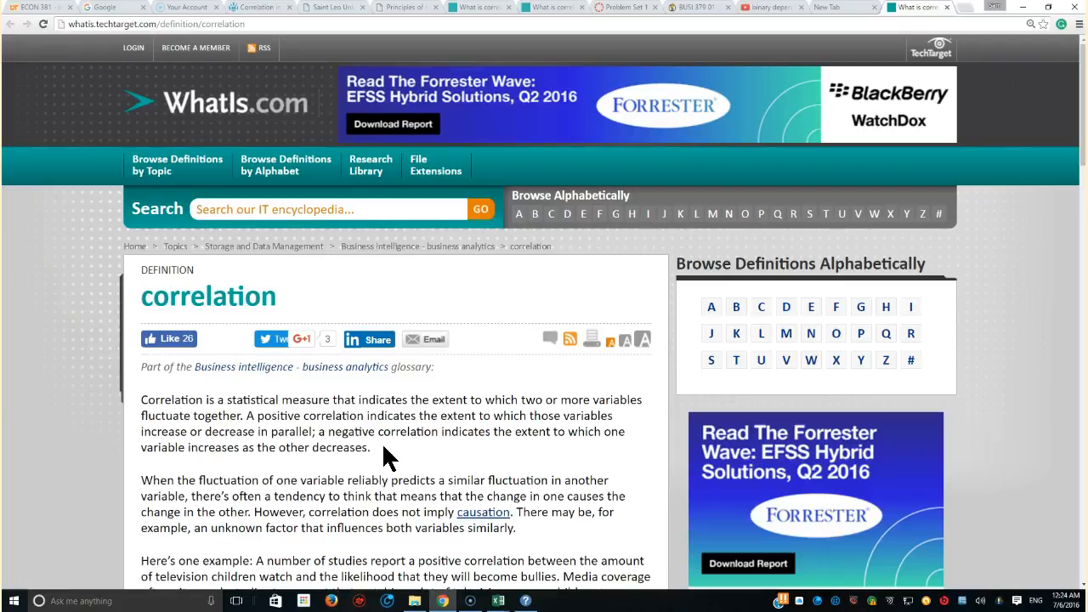
pyautogui.click(381, 444)
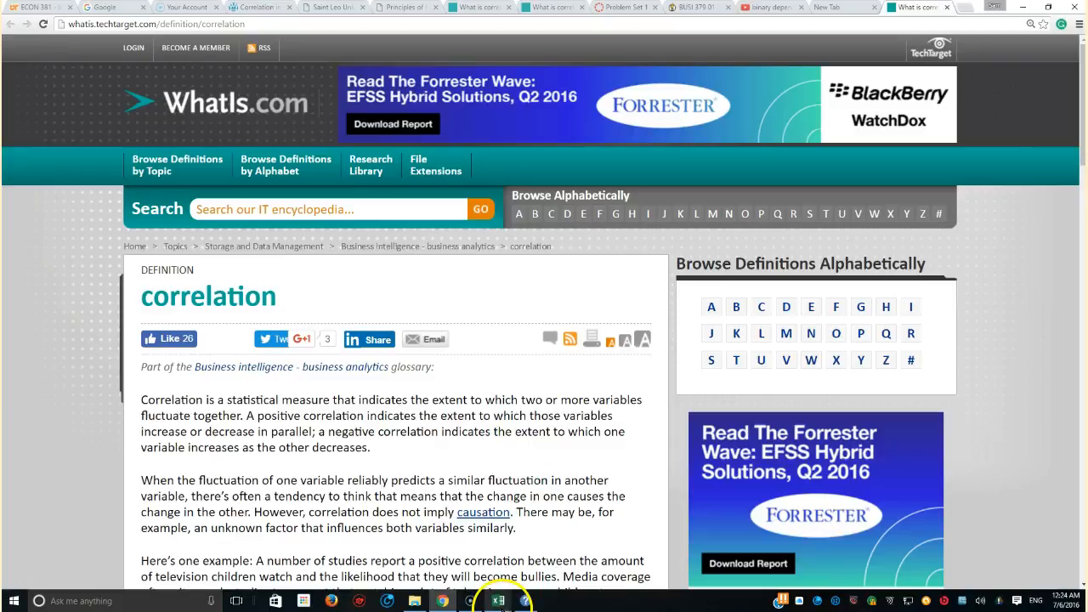
# Switch back to the workbook and select the picture of correlation diagrams below the data
pyautogui.moveTo(500, 601)
pyautogui.click(558, 567)
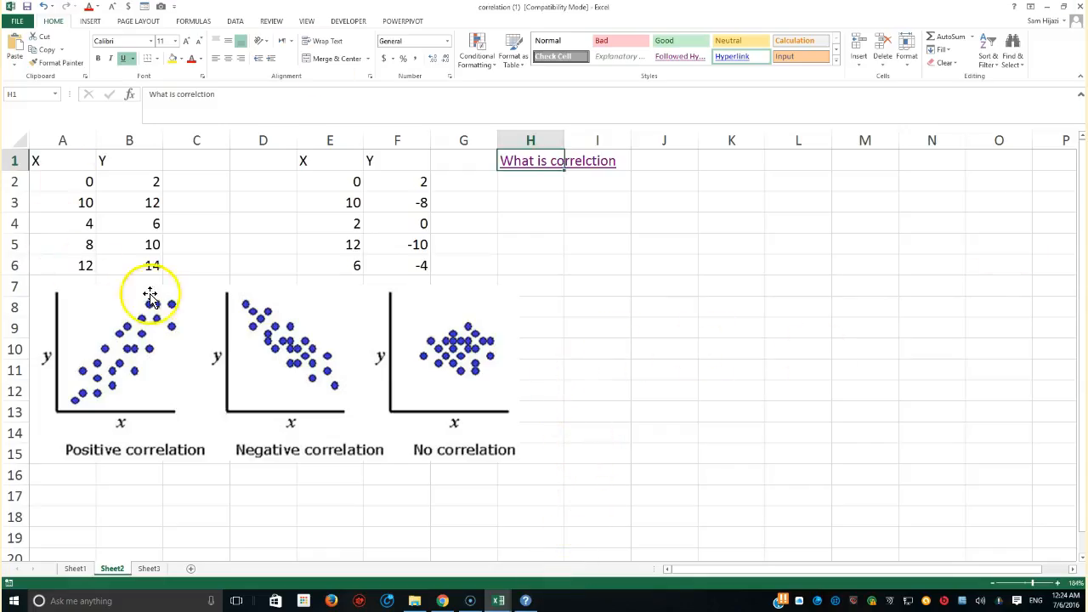
pyautogui.click(152, 323)
pyautogui.moveTo(152, 322); pyautogui.dragTo(156, 321)
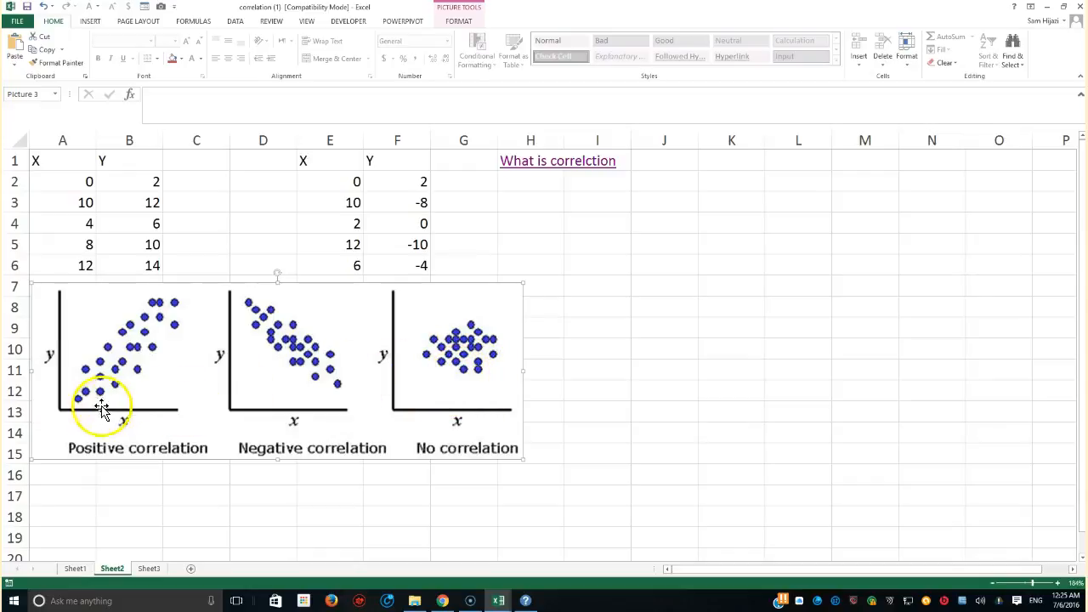
# Examine the X and Y values in columns A and B by selecting the ranges and individual cells
pyautogui.moveTo(56, 166); pyautogui.dragTo(144, 259)
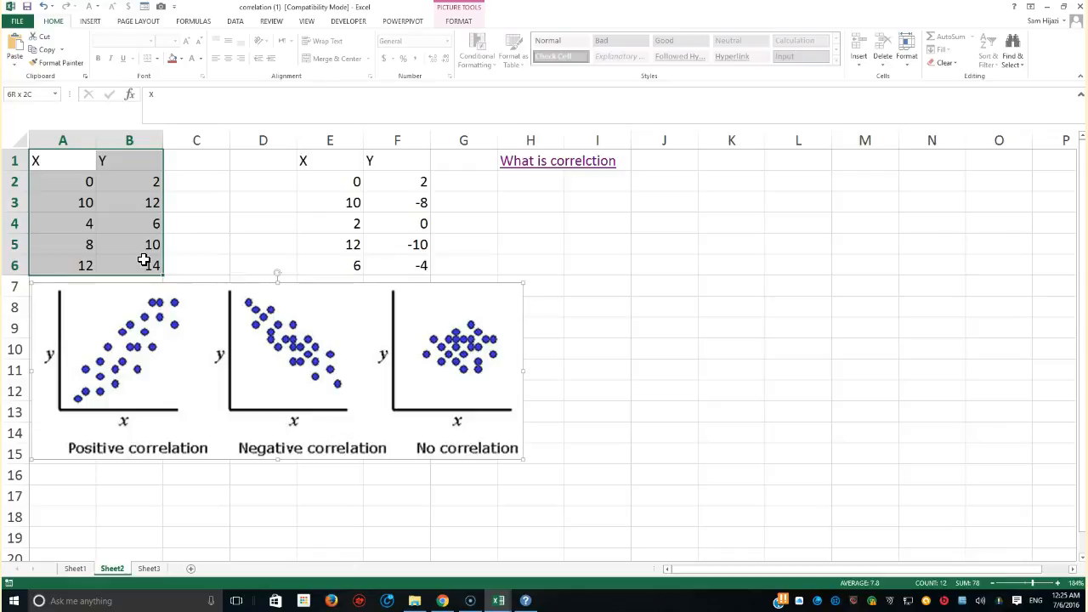
pyautogui.moveTo(145, 260); pyautogui.dragTo(144, 260)
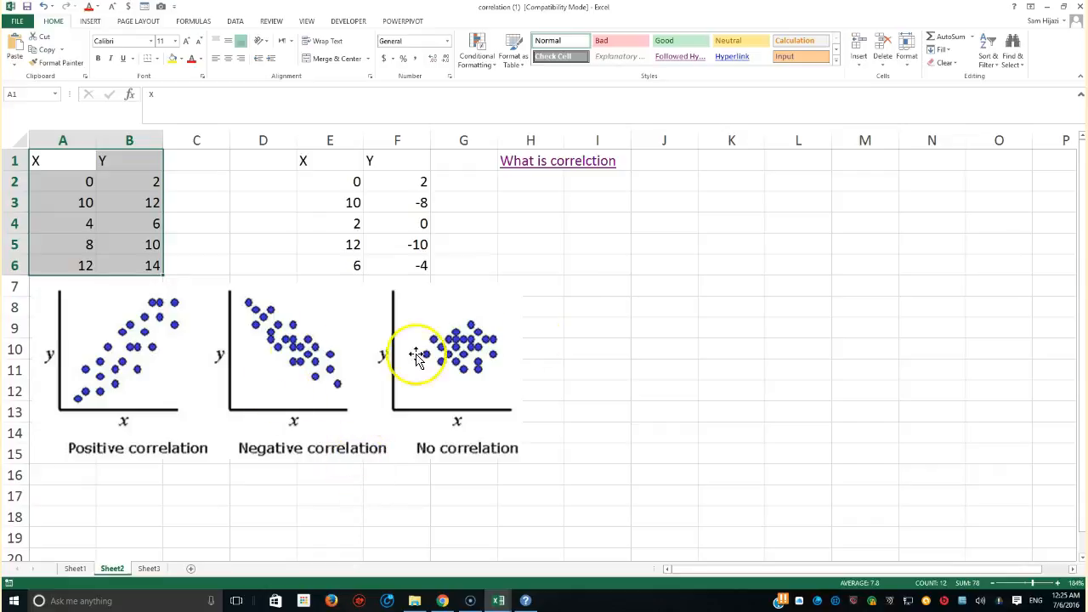
pyautogui.click(593, 288)
pyautogui.moveTo(54, 158); pyautogui.dragTo(140, 260)
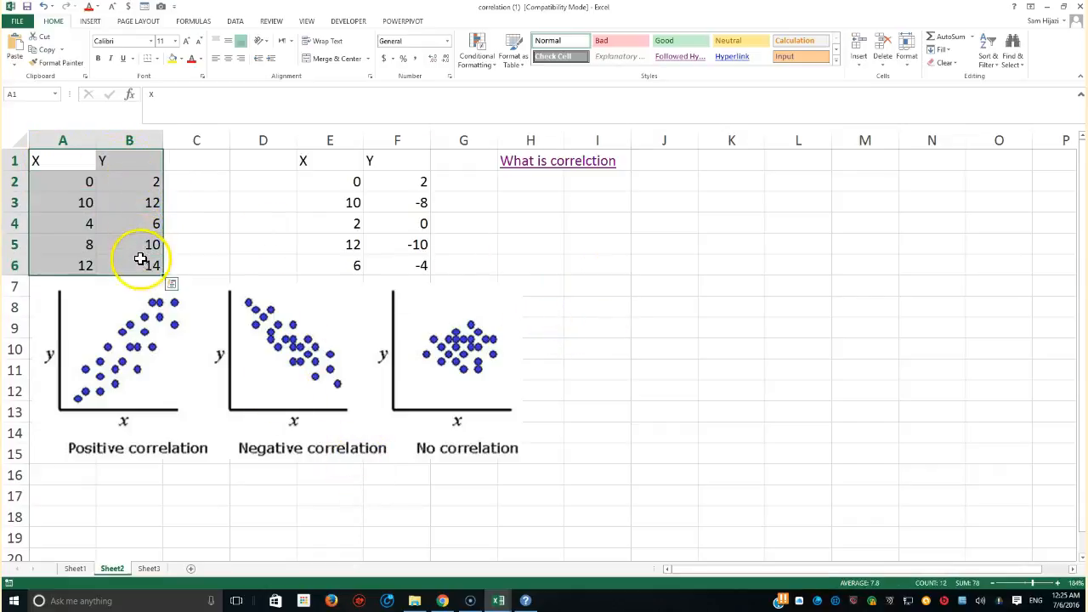
pyautogui.click(88, 182)
pyautogui.click(93, 202)
pyautogui.click(129, 205)
pyautogui.click(132, 224)
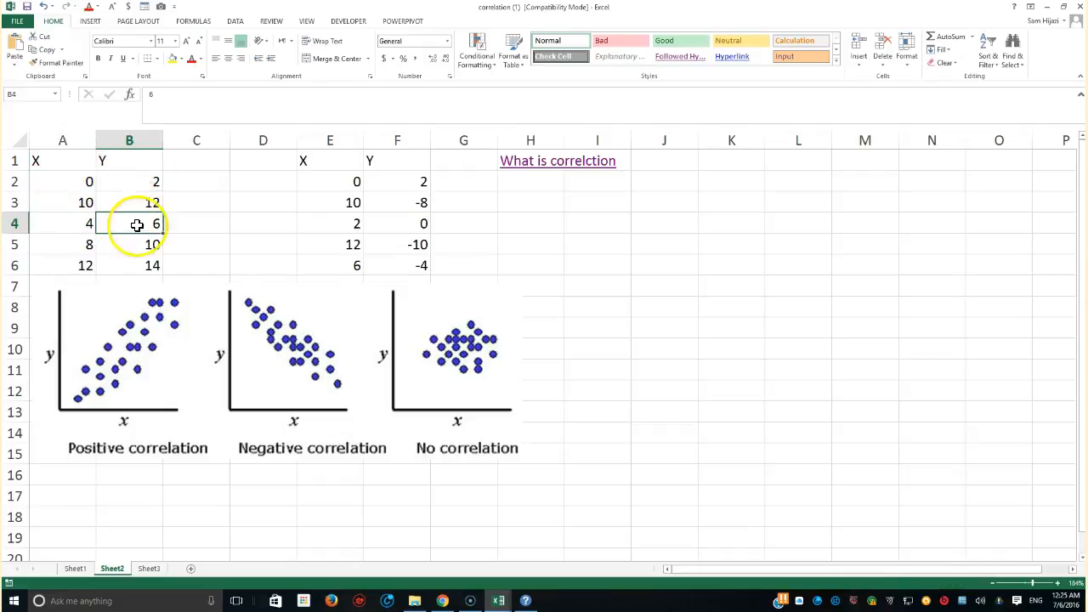
pyautogui.click(87, 242)
pyautogui.click(144, 244)
pyautogui.click(85, 263)
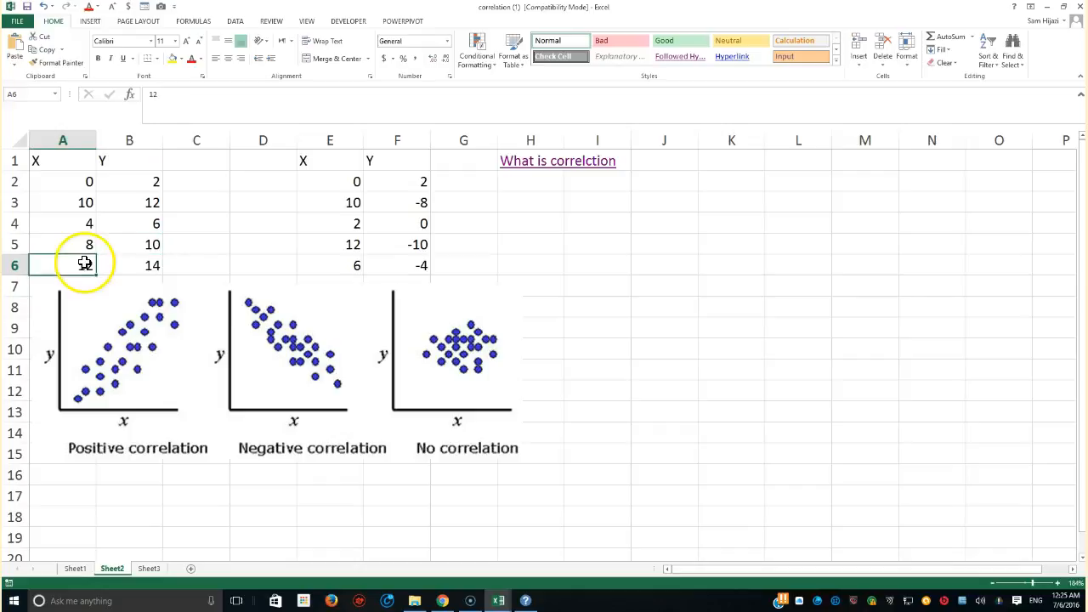
pyautogui.moveTo(85, 182); pyautogui.dragTo(85, 265)
pyautogui.moveTo(151, 182); pyautogui.dragTo(146, 269)
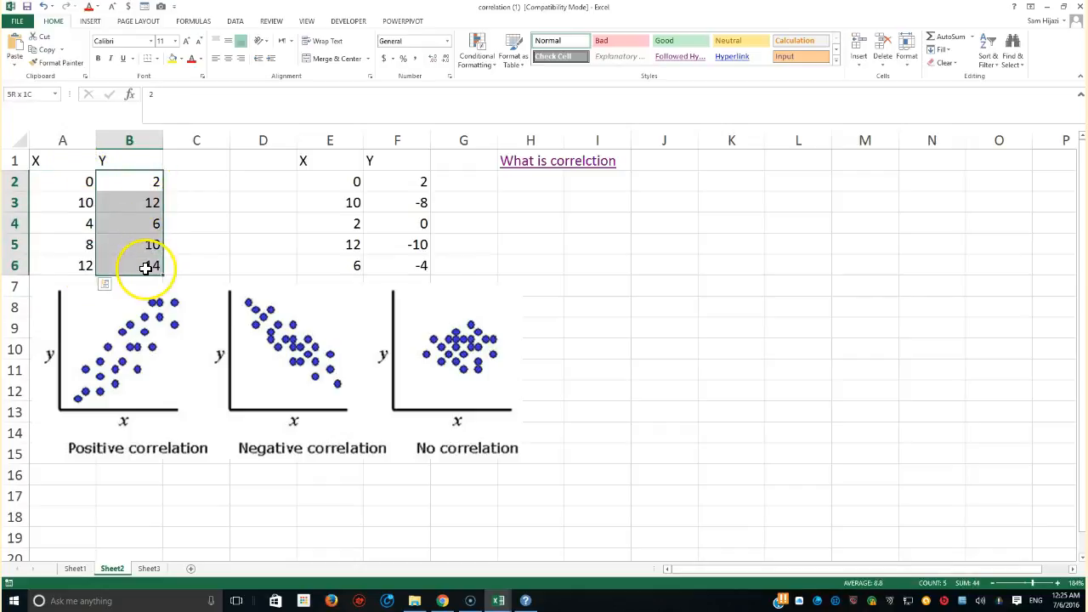
# Enter =CORREL(A2:A6,B2:B6) in cell I5 to compute the correlation of the first data set
pyautogui.click(580, 247)
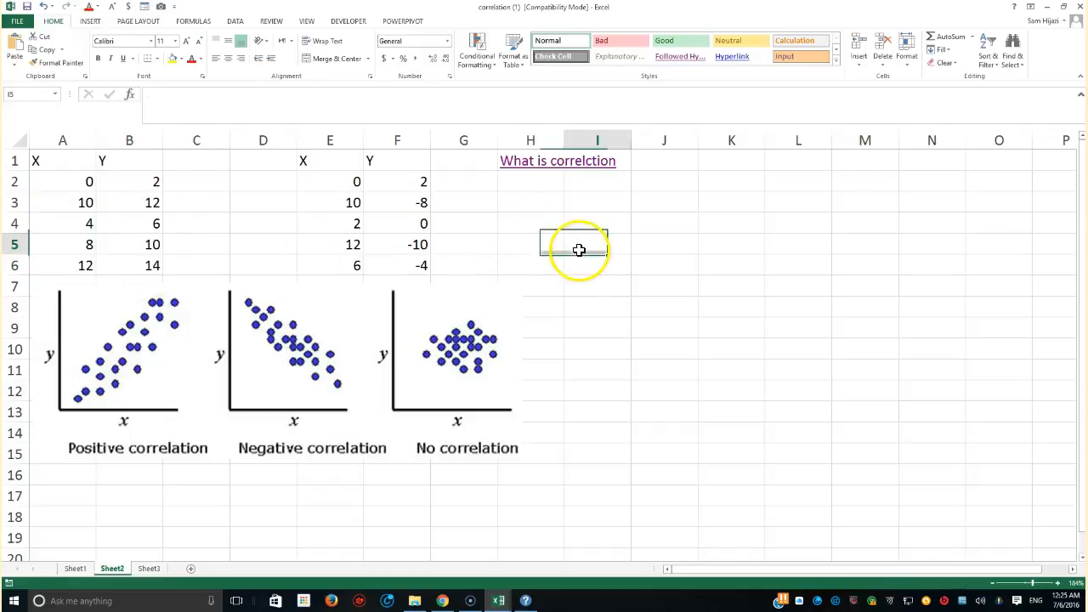
pyautogui.write('=cor')
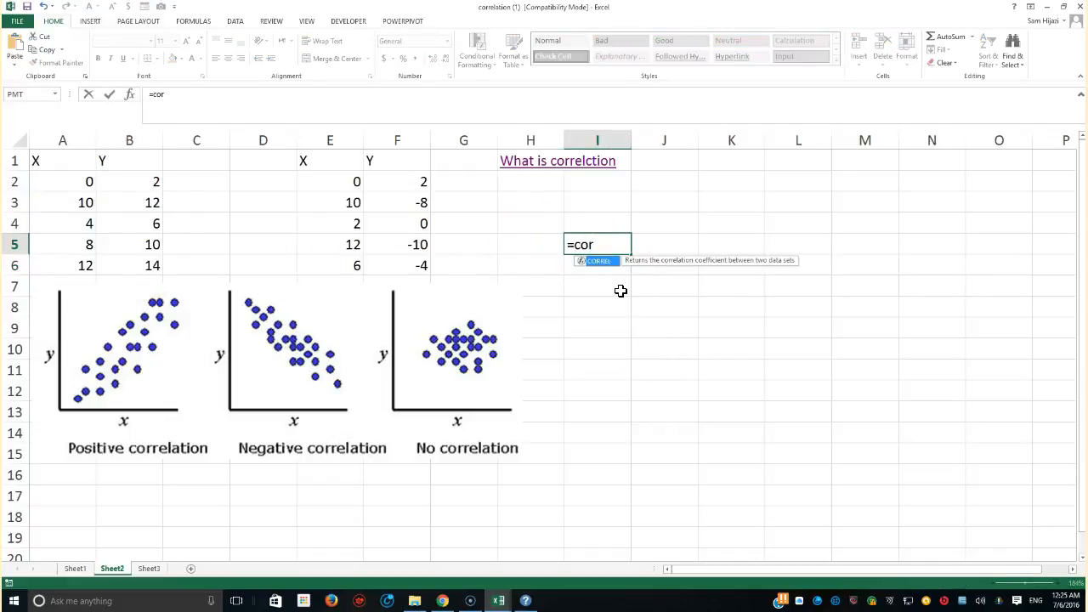
pyautogui.press('Tab')
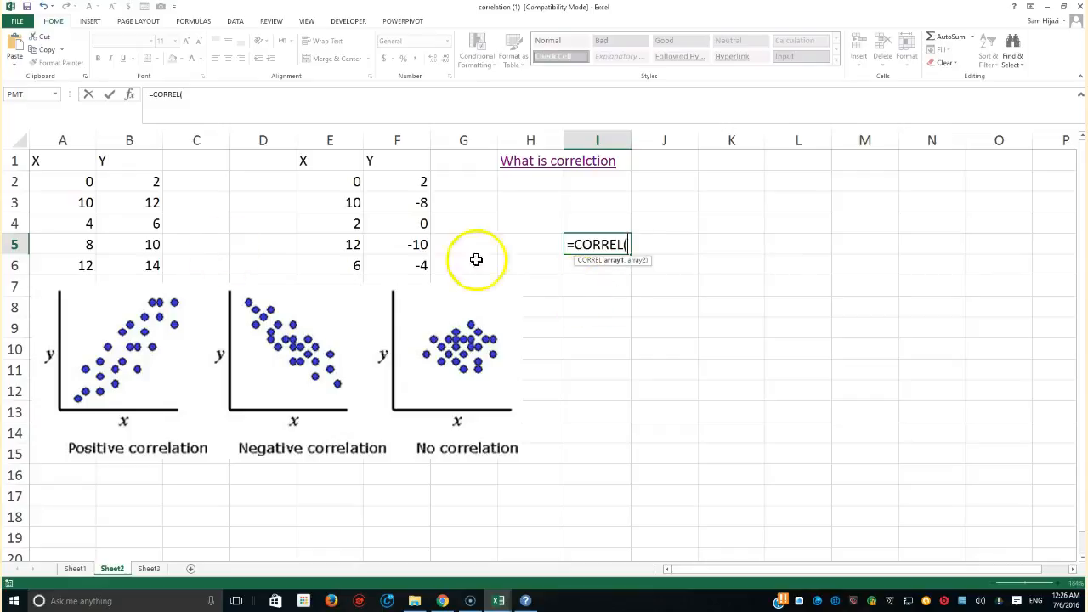
pyautogui.moveTo(79, 183); pyautogui.dragTo(75, 263)
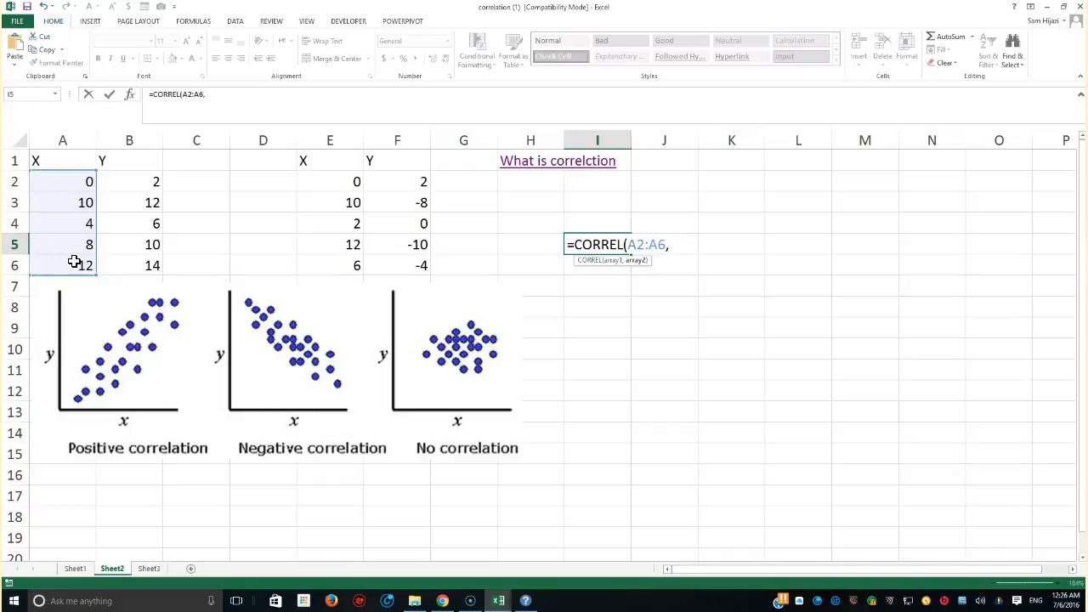
pyautogui.moveTo(146, 182); pyautogui.dragTo(147, 265)
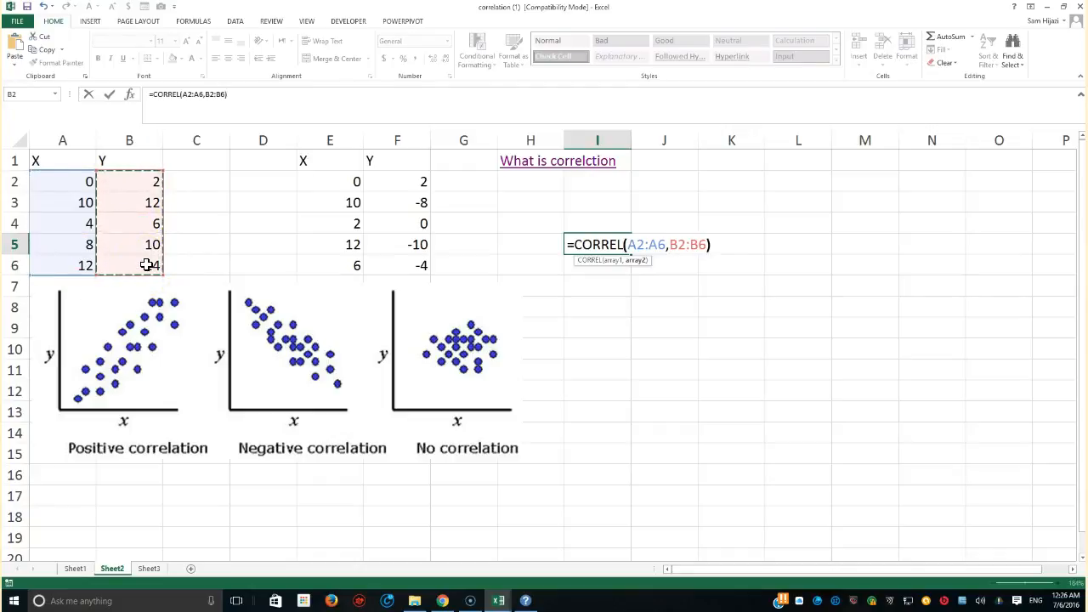
pyautogui.write(')')
pyautogui.press('Return')
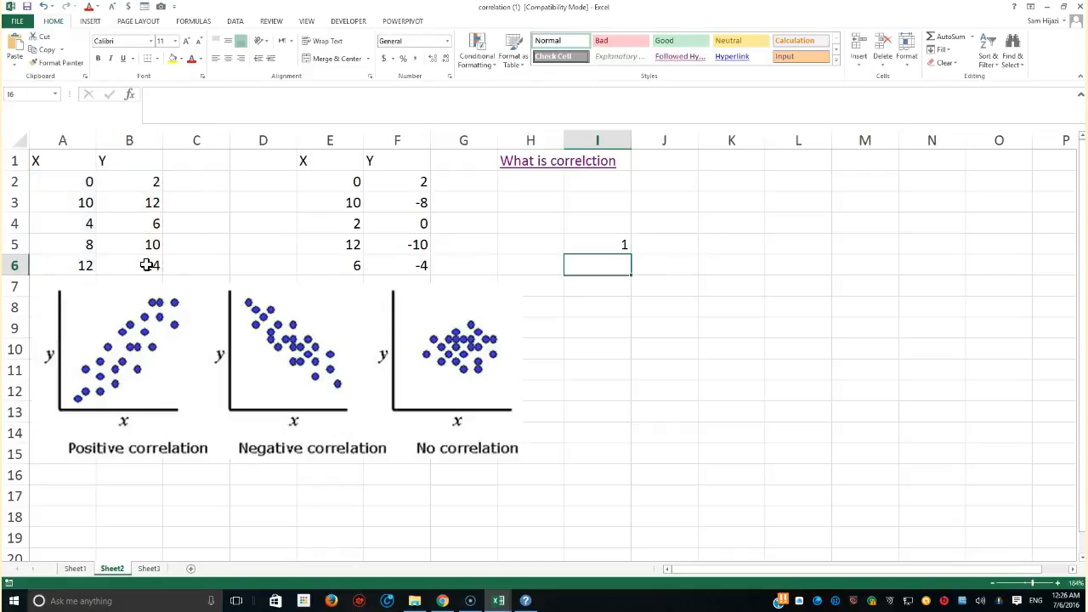
pyautogui.click(603, 245)
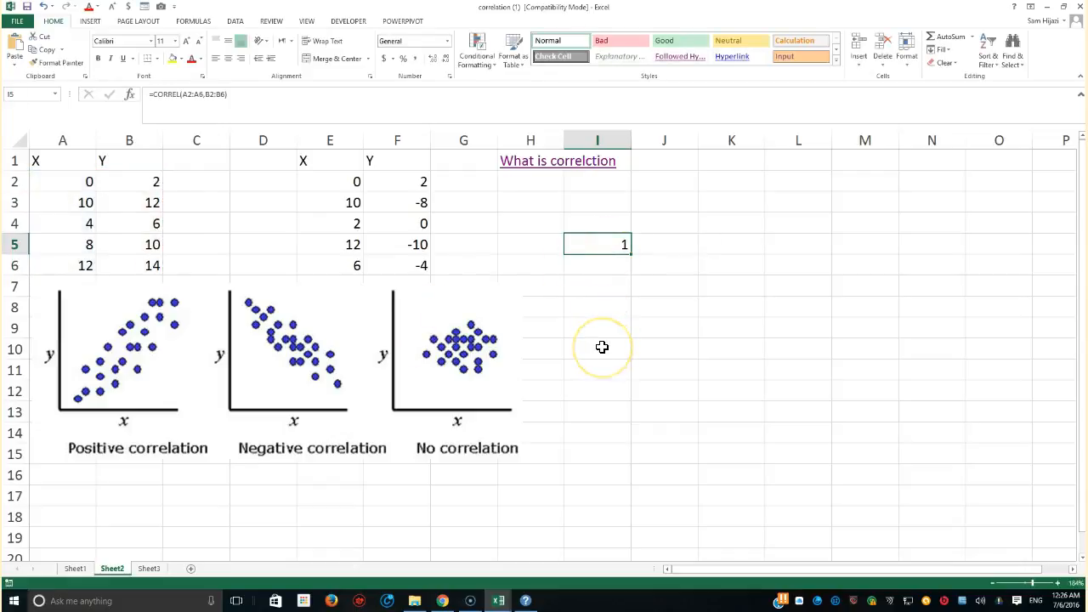
# Insert a 2-D line chart with markers from the range A1:B6
pyautogui.moveTo(54, 165); pyautogui.dragTo(125, 258)
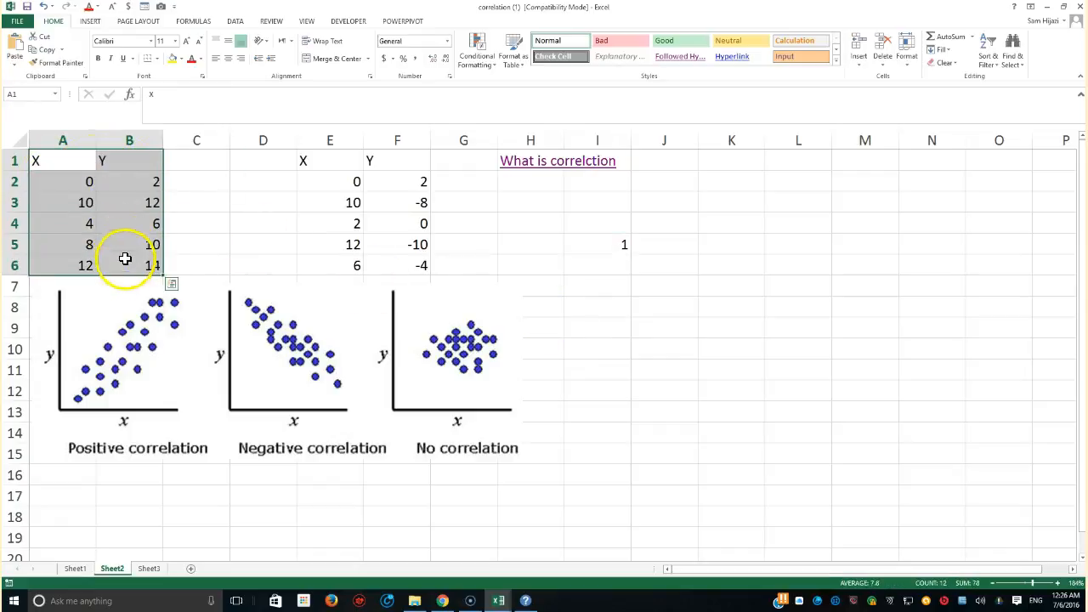
pyautogui.click(90, 22)
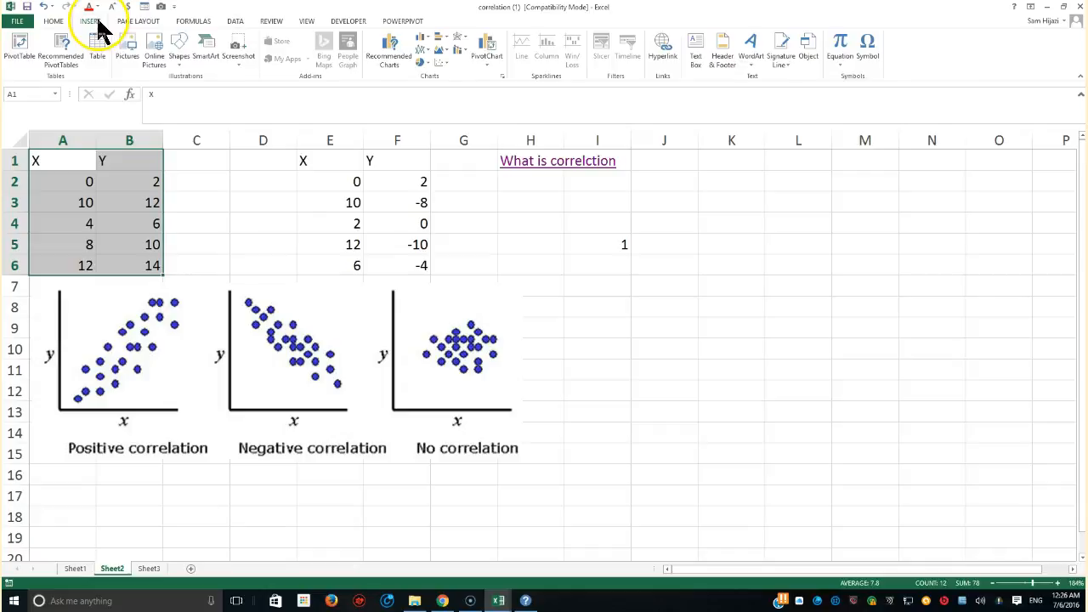
pyautogui.click(422, 48)
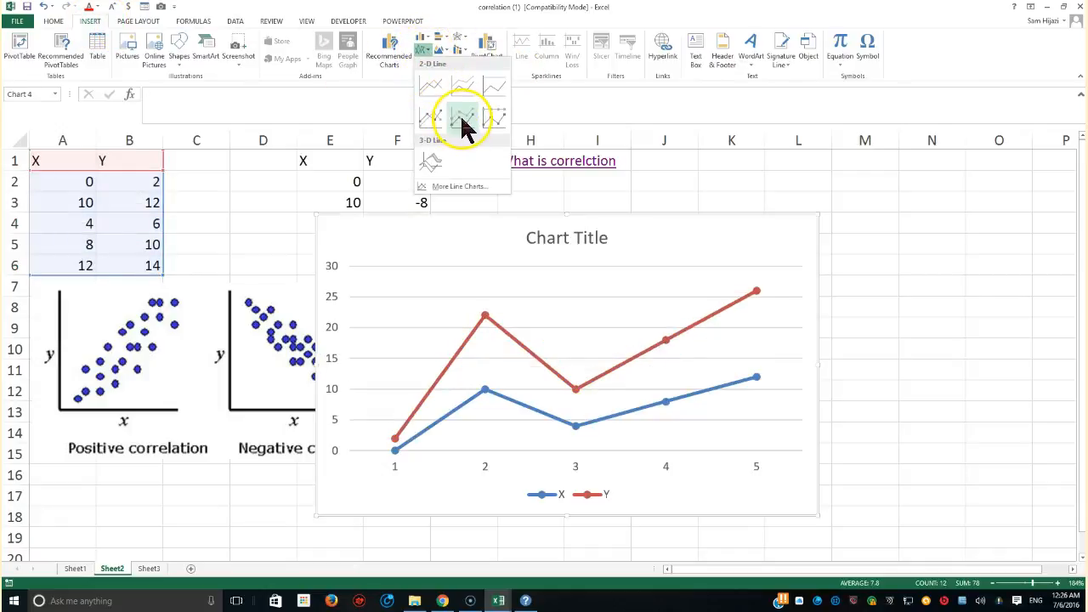
pyautogui.click(464, 126)
pyautogui.click(578, 320)
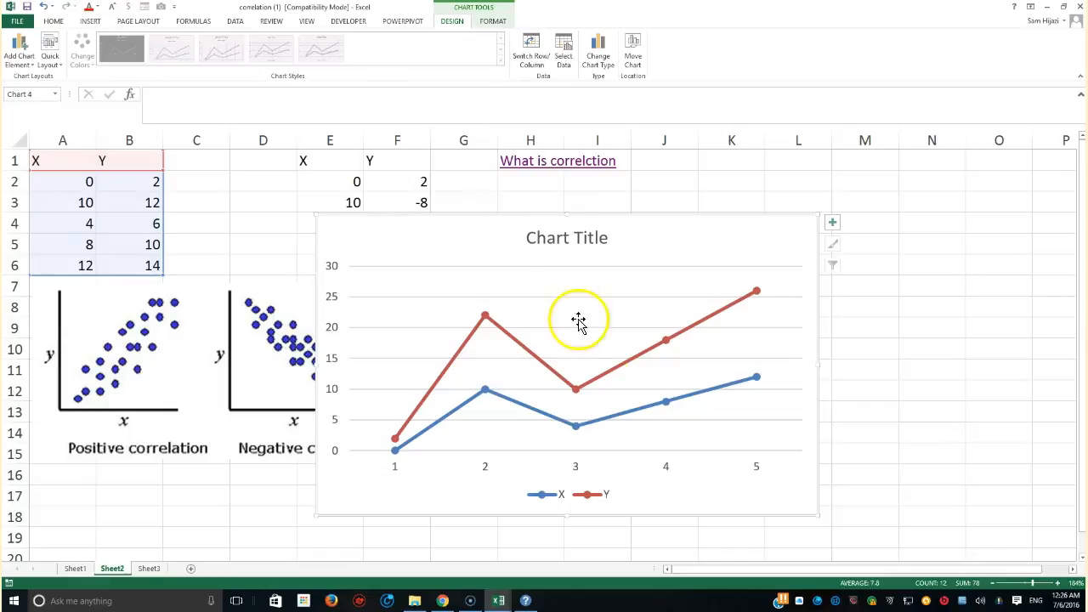
# Apply Quick Layout 9 to the line chart and delete the chart
pyautogui.click(50, 53)
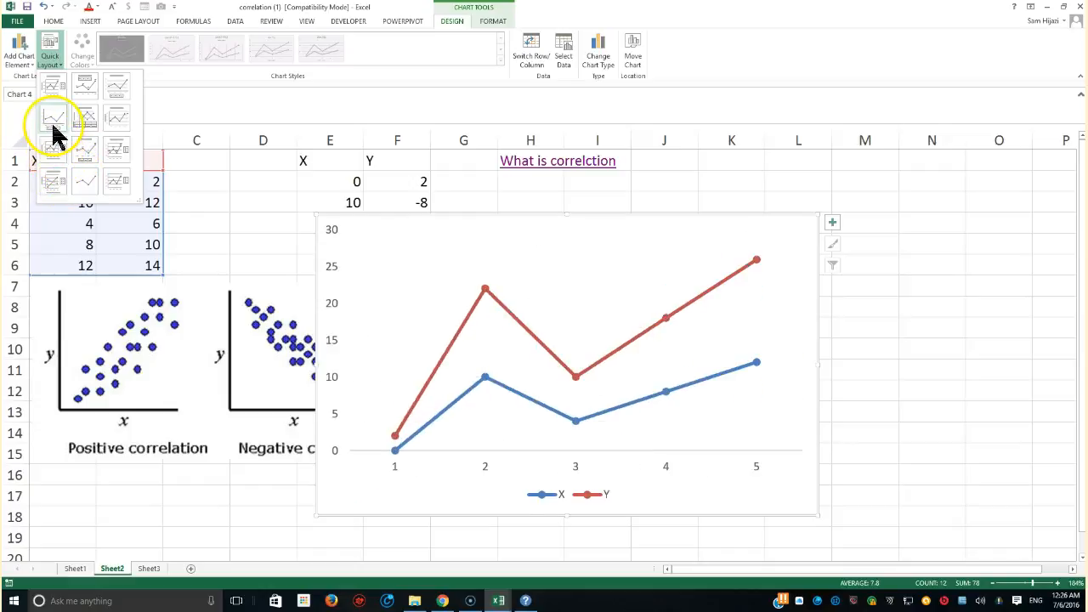
pyautogui.click(117, 157)
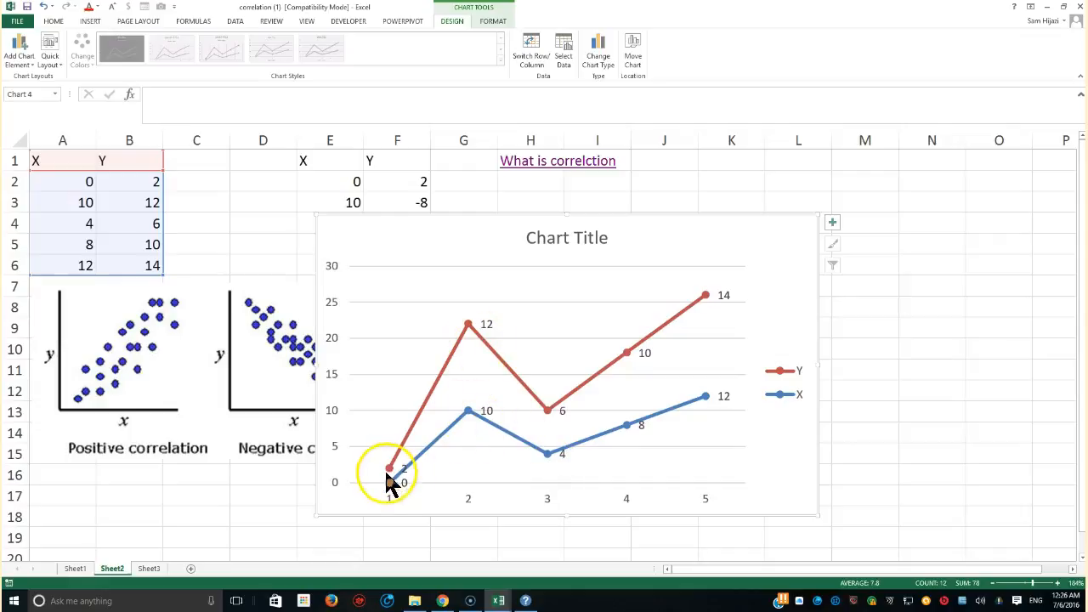
pyautogui.moveTo(391, 475)
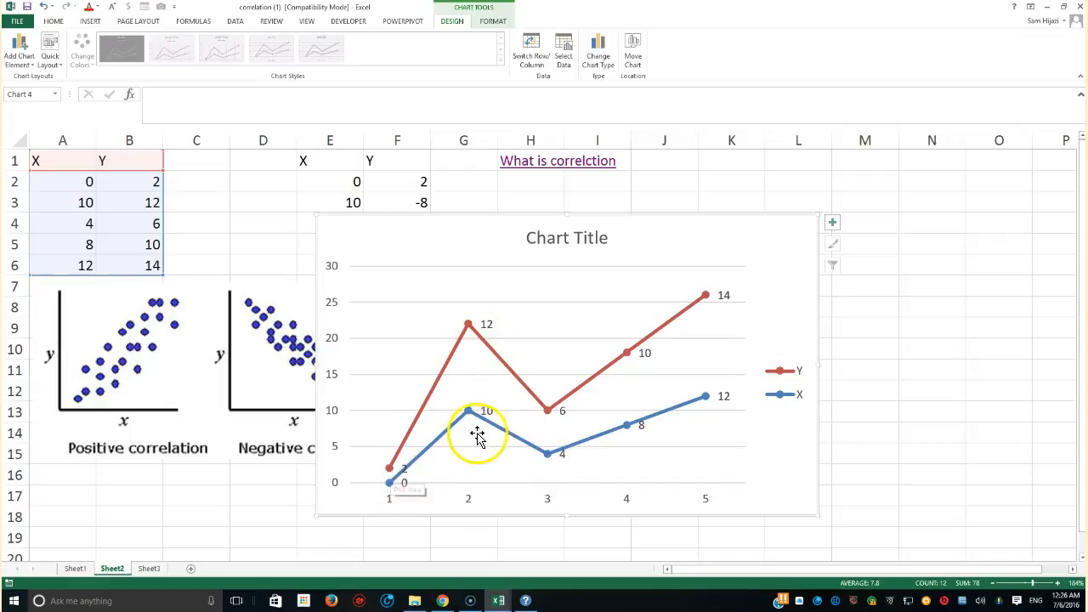
pyautogui.moveTo(477, 334)
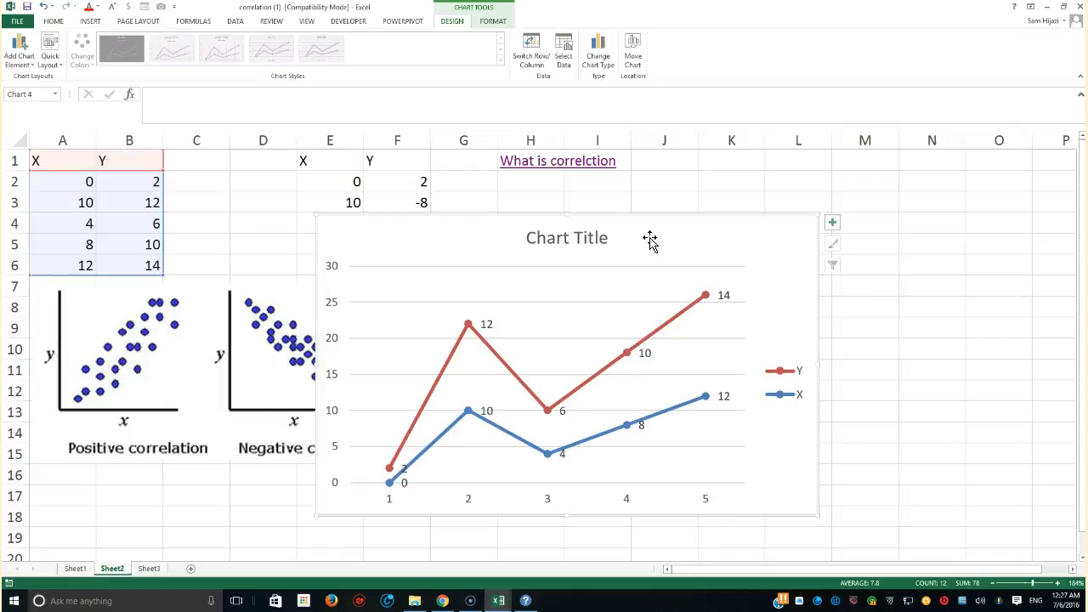
pyautogui.press('Delete')
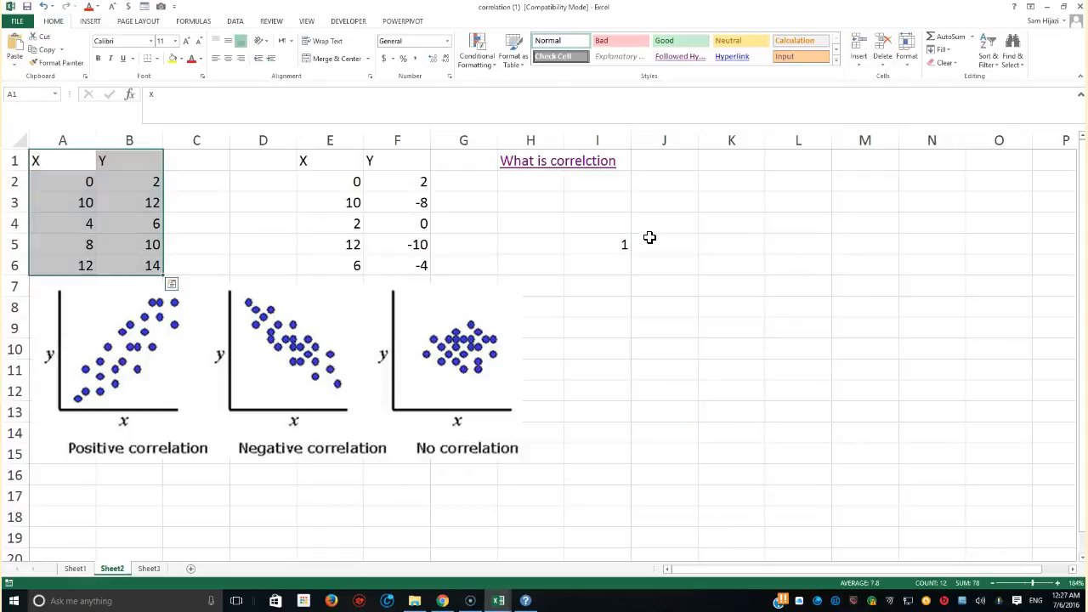
# Examine the X and Y values in columns E and F by selecting the range and individual cells
pyautogui.moveTo(312, 159); pyautogui.dragTo(381, 244)
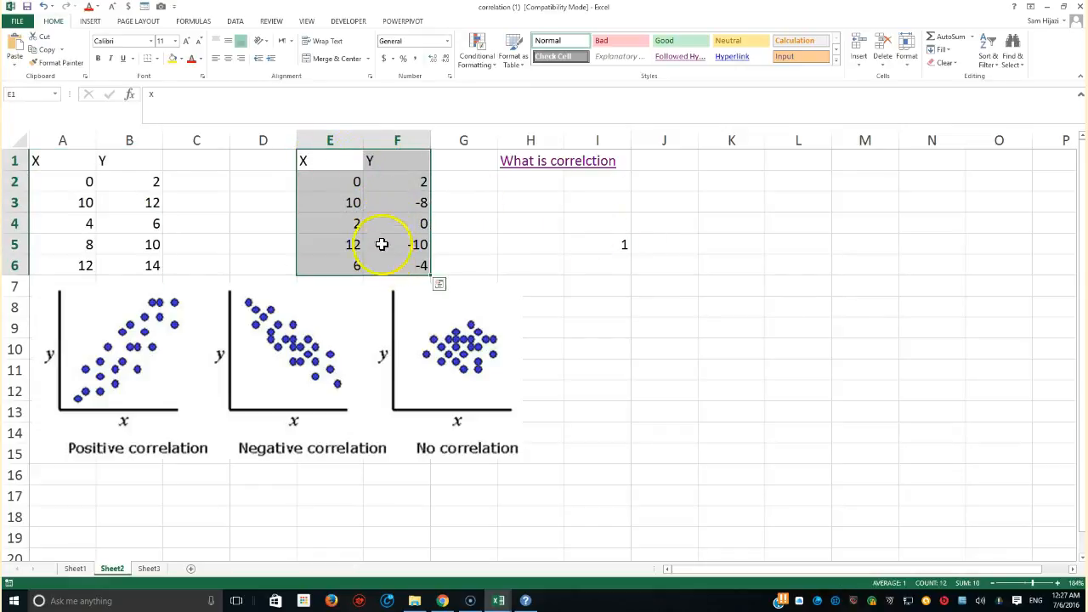
pyautogui.click(355, 183)
pyautogui.click(425, 184)
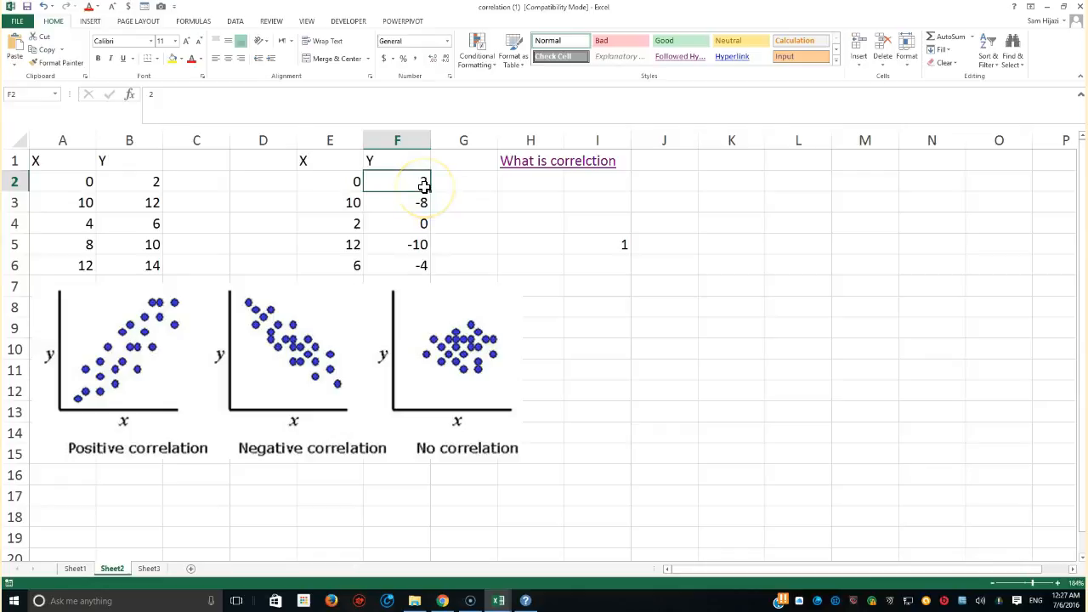
pyautogui.click(352, 207)
pyautogui.click(403, 208)
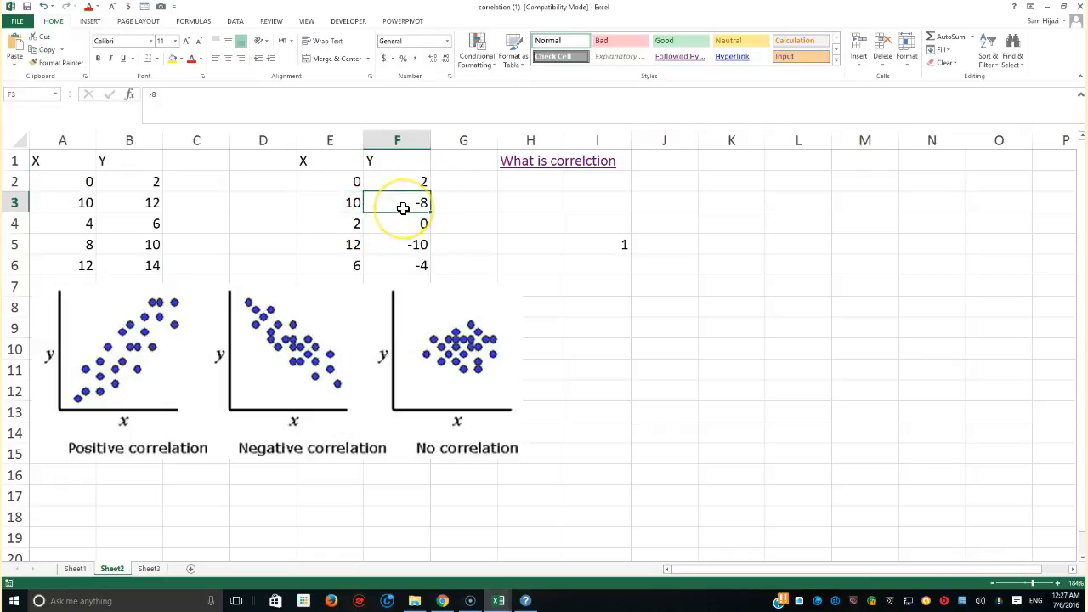
pyautogui.click(357, 219)
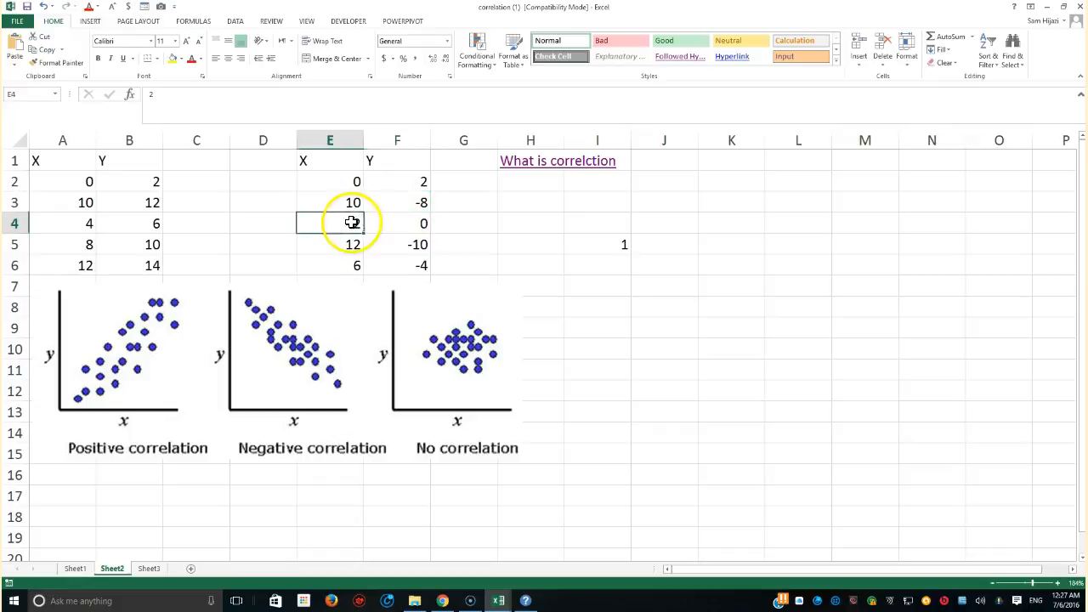
pyautogui.click(400, 221)
pyautogui.click(352, 247)
pyautogui.click(380, 245)
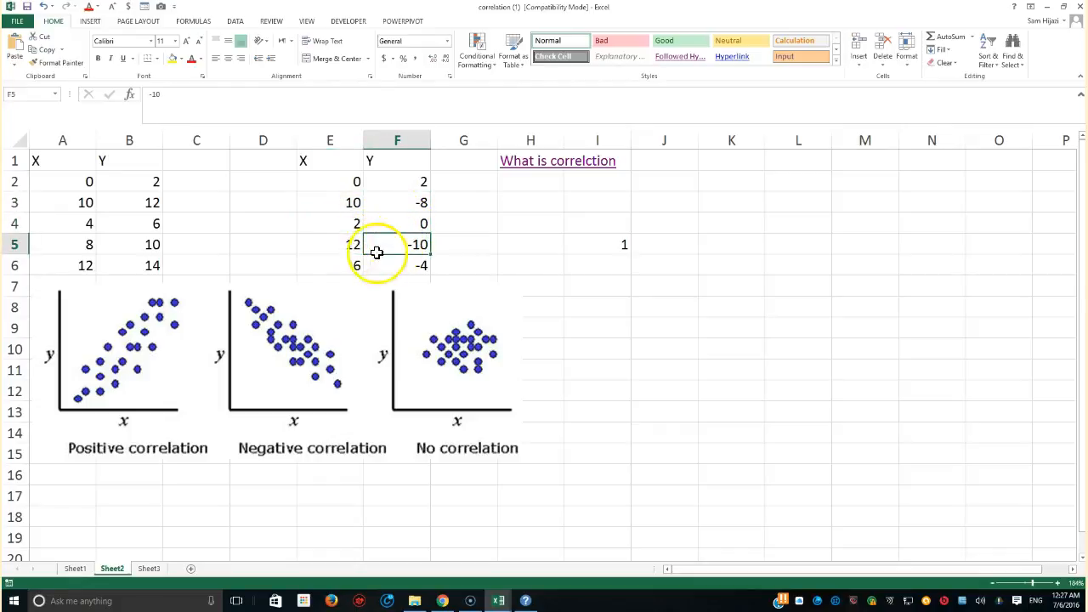
pyautogui.click(355, 261)
pyautogui.click(398, 262)
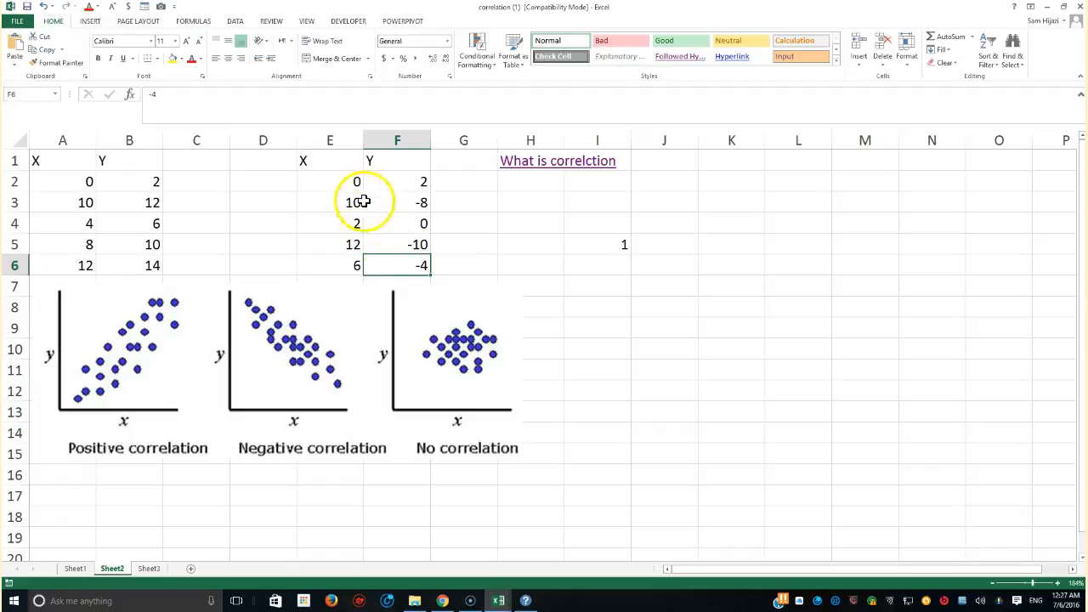
pyautogui.moveTo(345, 165); pyautogui.dragTo(396, 260)
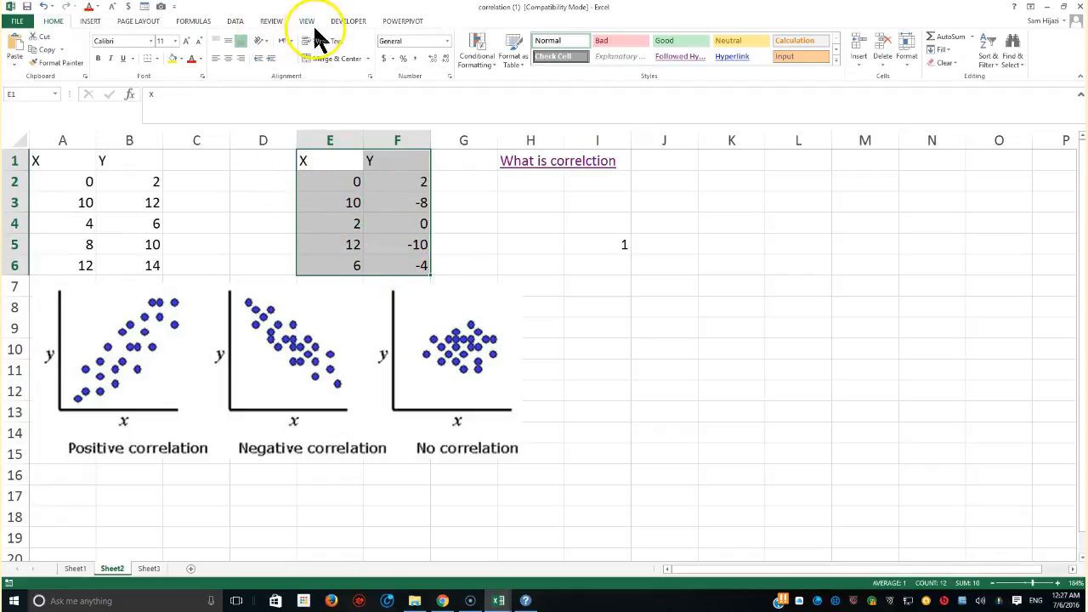
# Insert a 2-D line chart with markers from the E1:F6 data and move it below the table
pyautogui.click(92, 22)
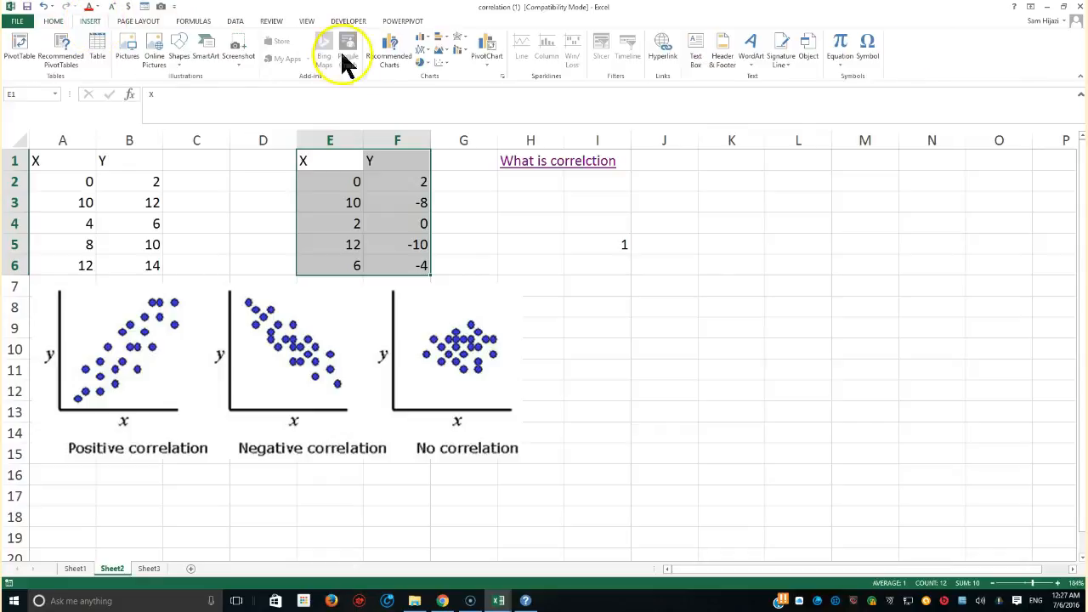
pyautogui.click(422, 49)
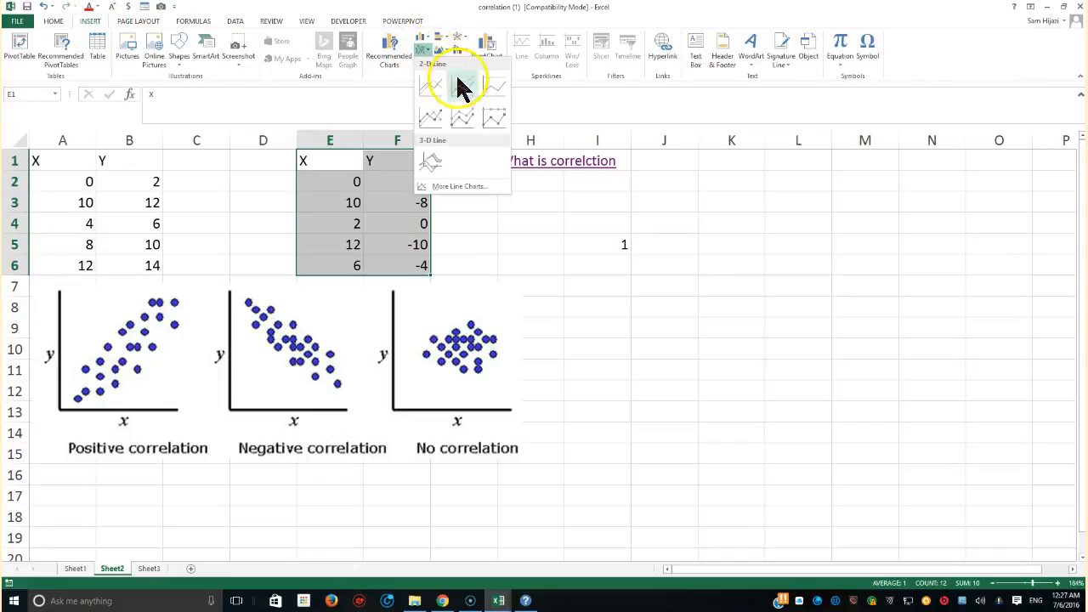
pyautogui.click(441, 123)
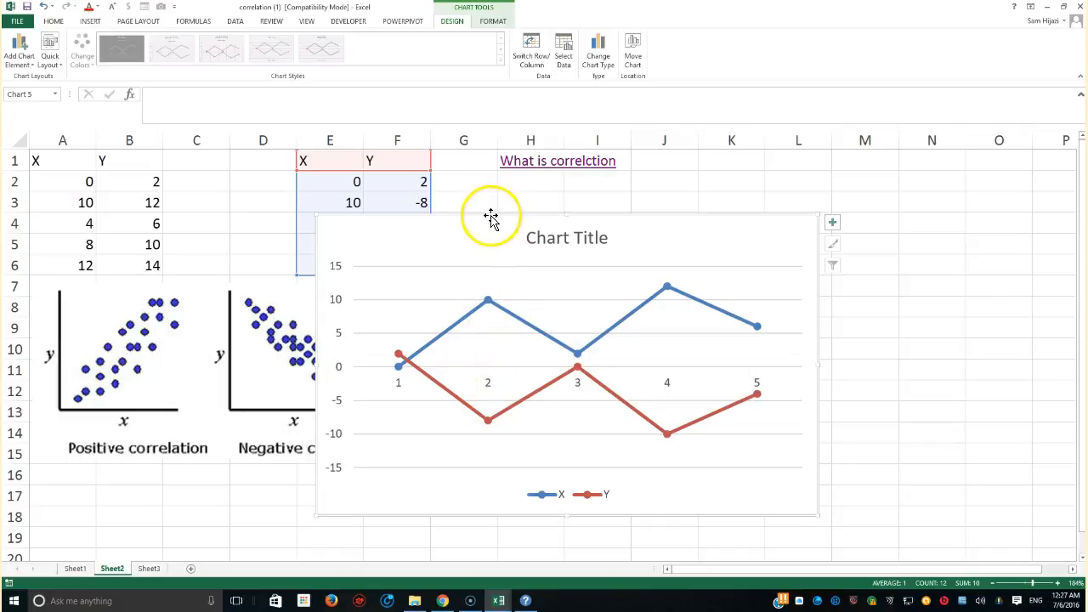
pyautogui.moveTo(491, 215)
pyautogui.mouseDown()
pyautogui.moveTo(504, 294)
pyautogui.moveTo(476, 230)
pyautogui.moveTo(482, 263)
pyautogui.moveTo(451, 258)
pyautogui.moveTo(449, 275)
pyautogui.mouseUp()
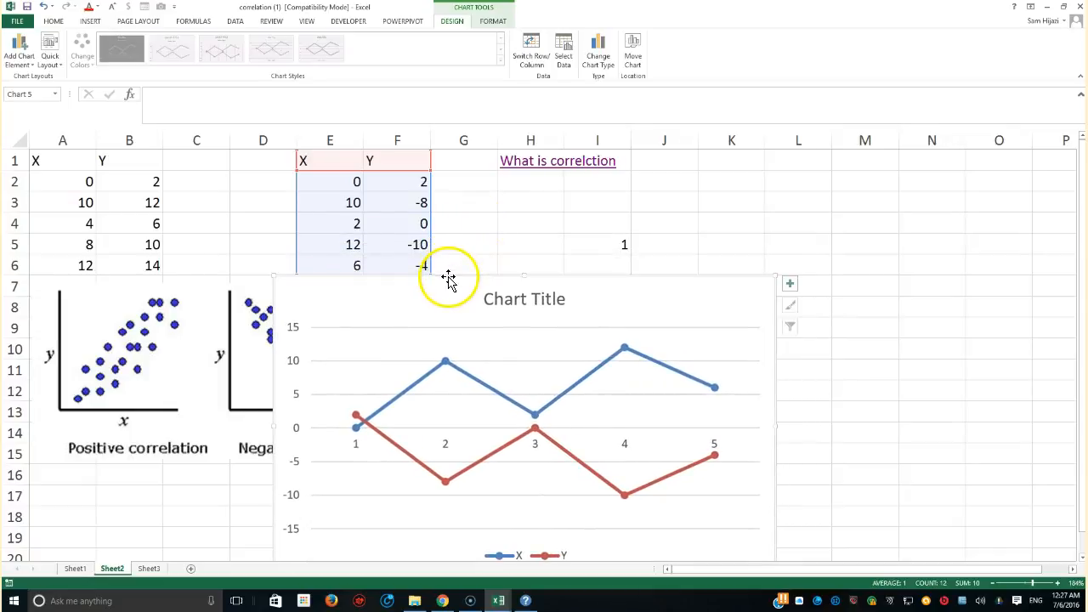
# Enter =CORREL(E2:E6,F2:F6) in cell J5 to compute the correlation of the second data set
pyautogui.click(652, 246)
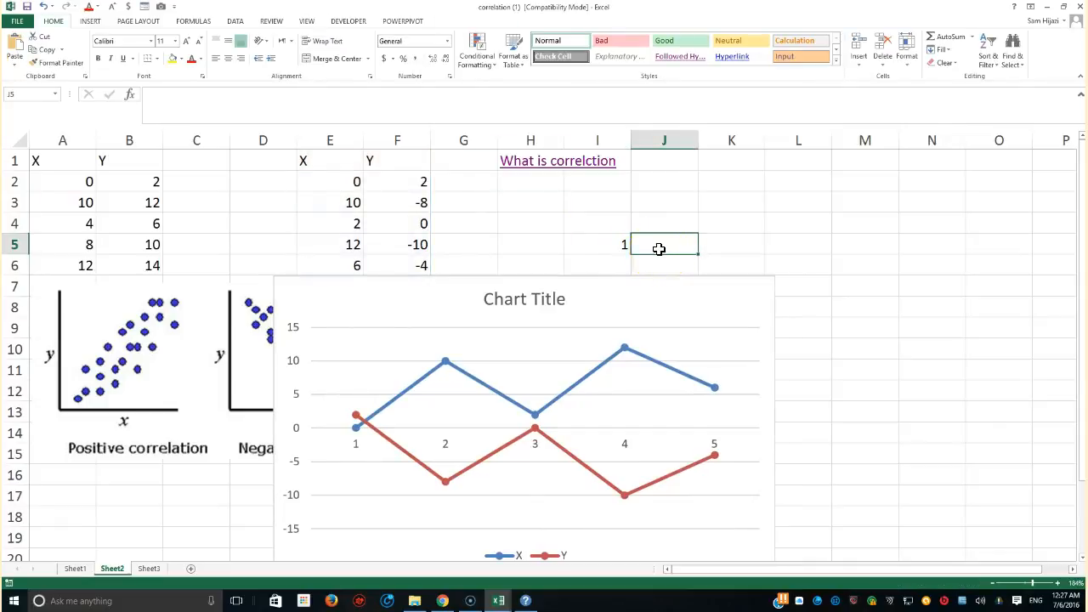
pyautogui.write('=co')
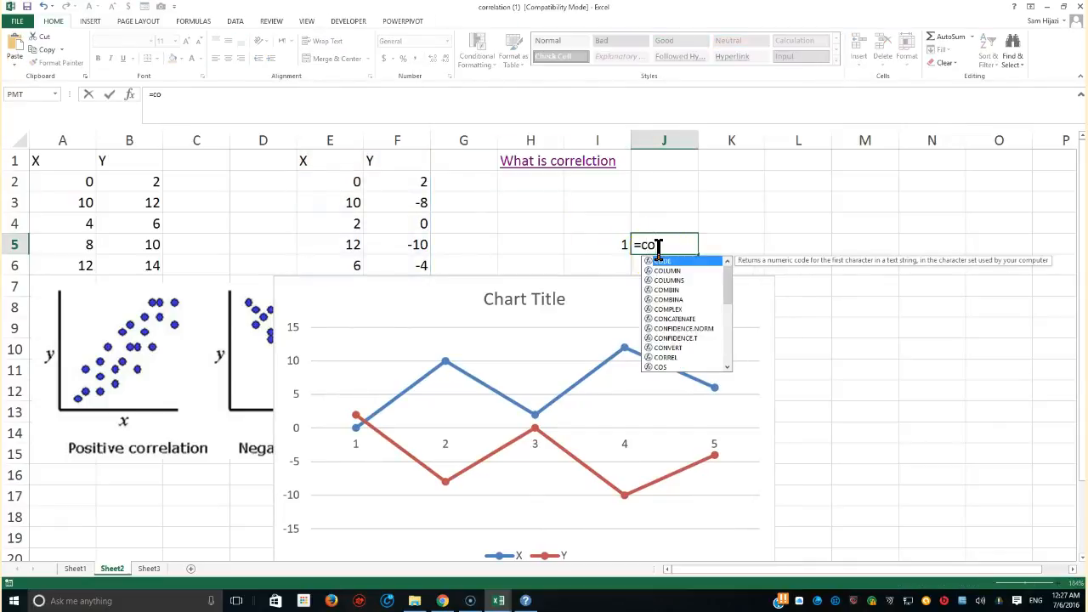
pyautogui.write('r')
pyautogui.press('Tab')
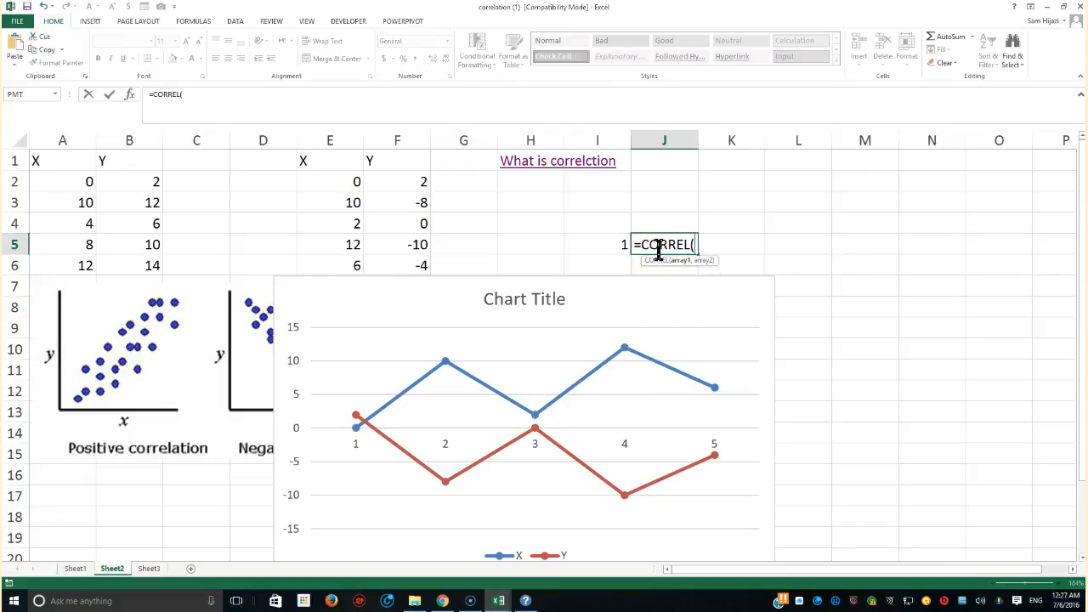
pyautogui.moveTo(355, 183); pyautogui.dragTo(354, 266)
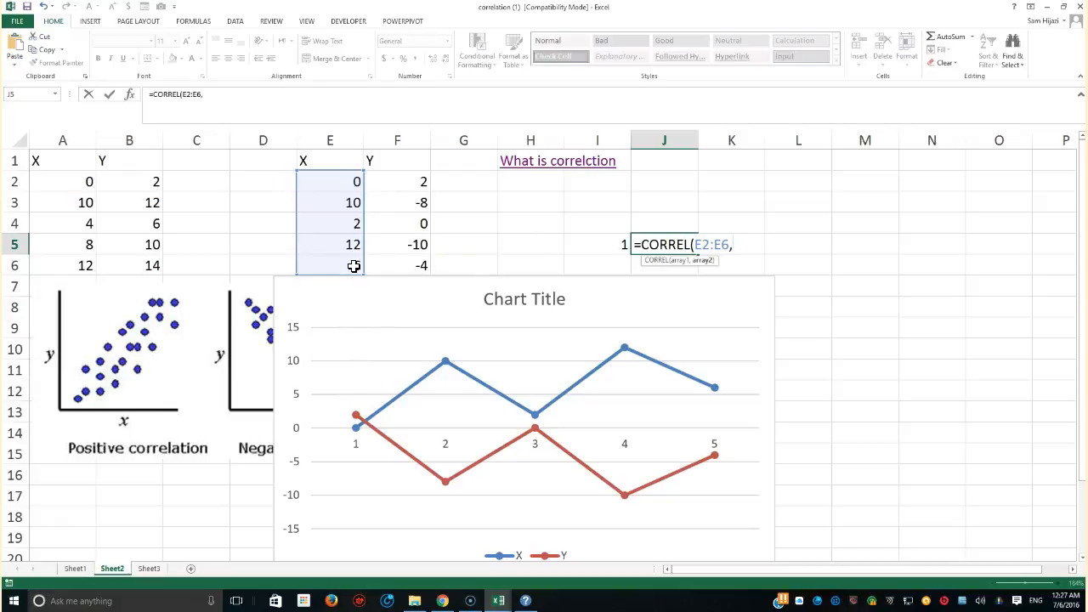
pyautogui.moveTo(407, 182); pyautogui.dragTo(404, 273)
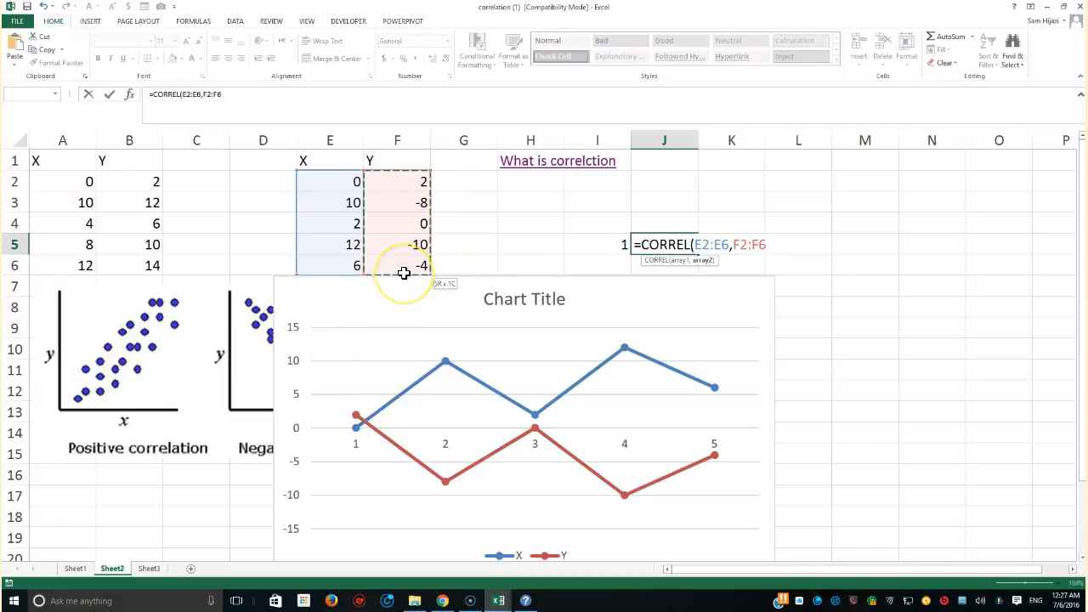
pyautogui.write(')')
pyautogui.press('Return')
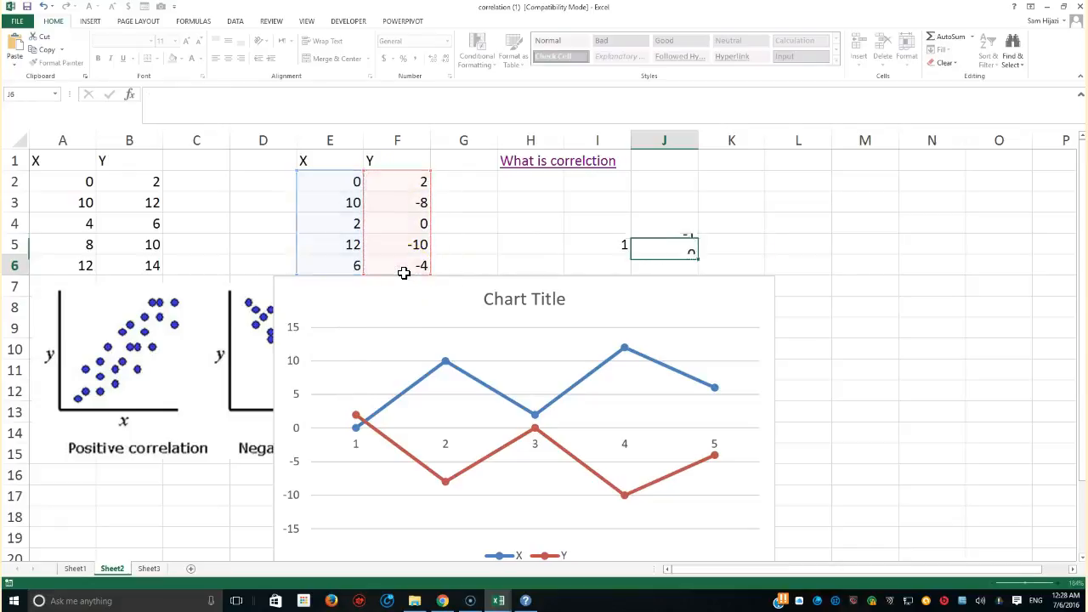
# Compare the CORREL formulas in cells I5 and J5
pyautogui.click(677, 247)
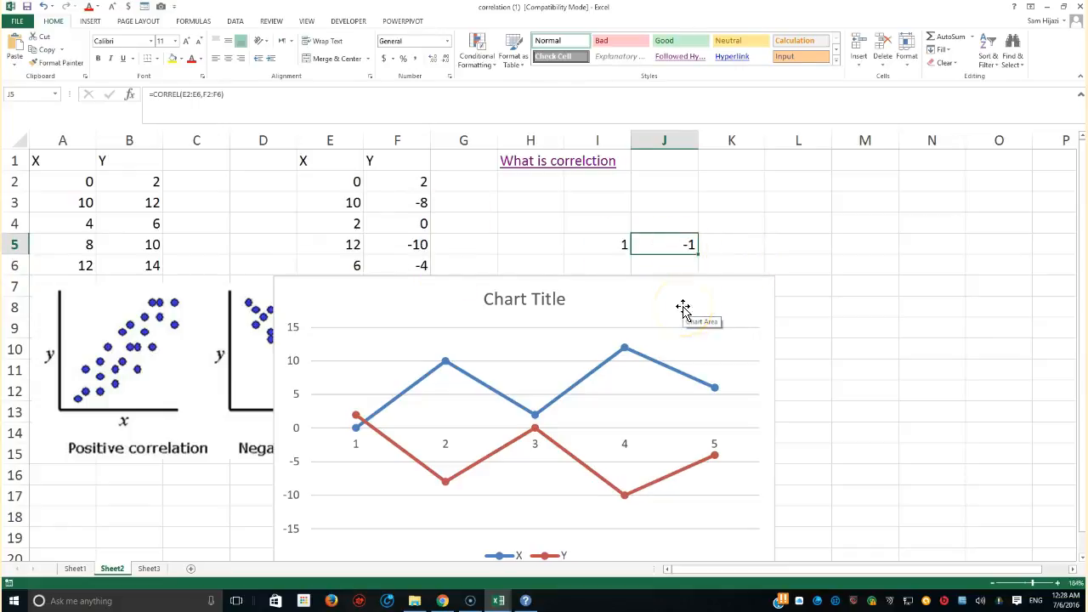
pyautogui.click(666, 258)
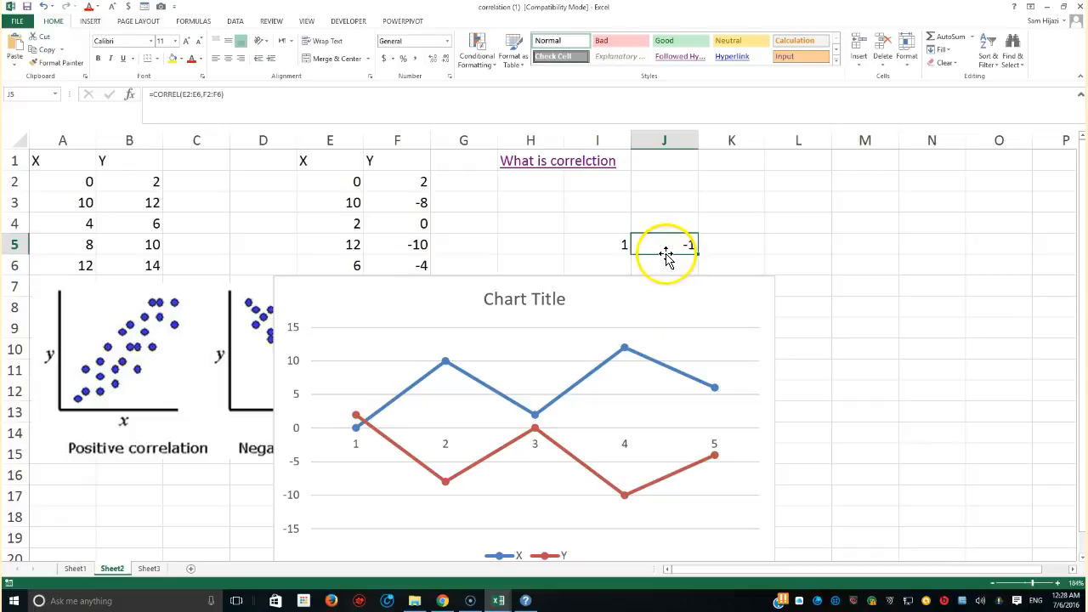
pyautogui.click(618, 246)
pyautogui.click(620, 245)
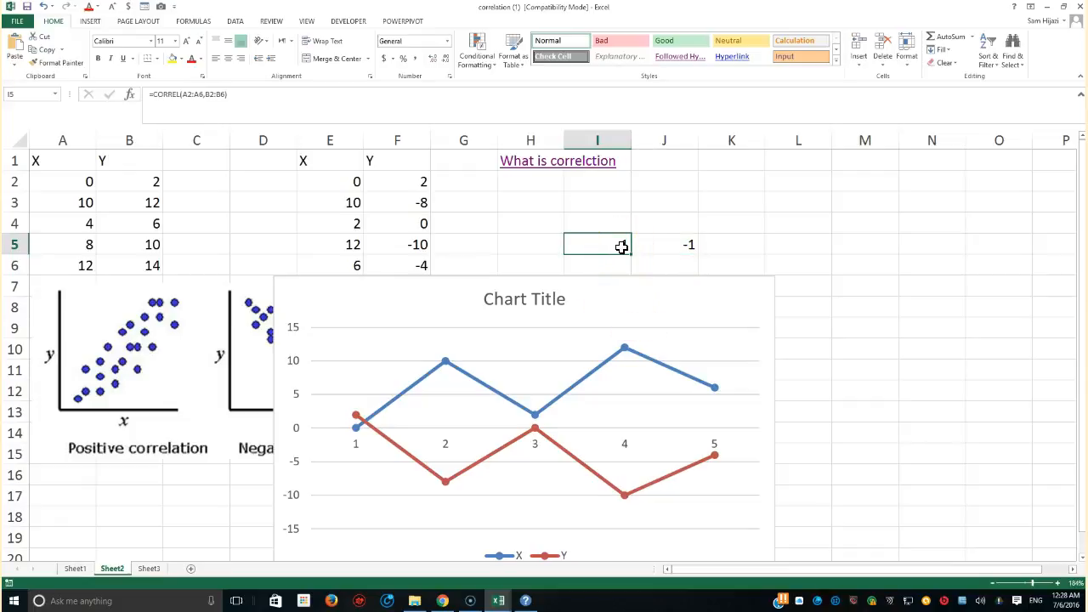
pyautogui.click(676, 246)
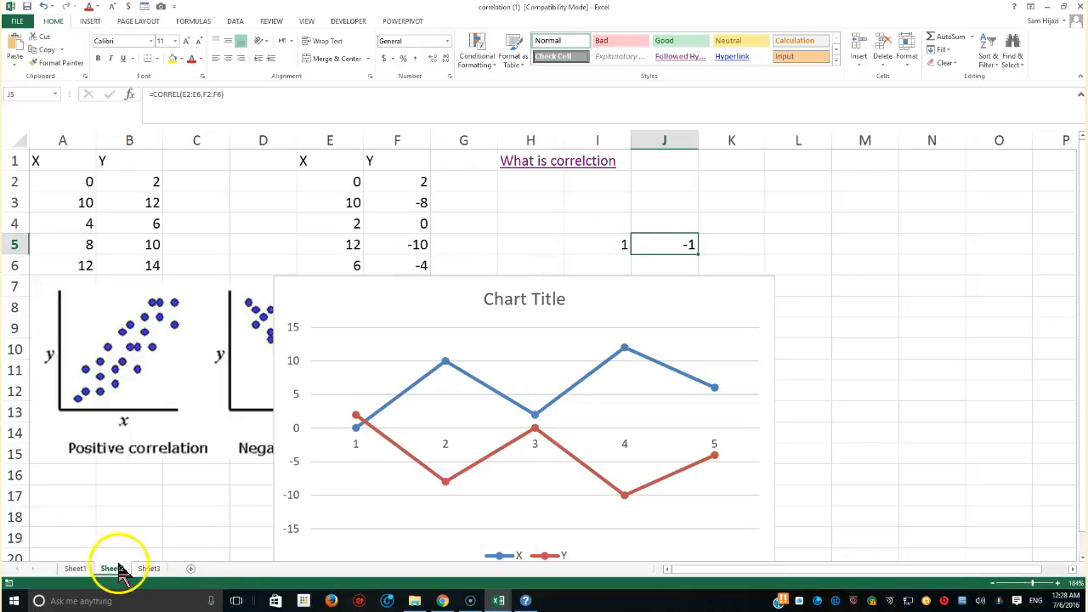
# Switch to Sheet1 and examine the A, B and C columns by selecting different ranges
pyautogui.click(81, 570)
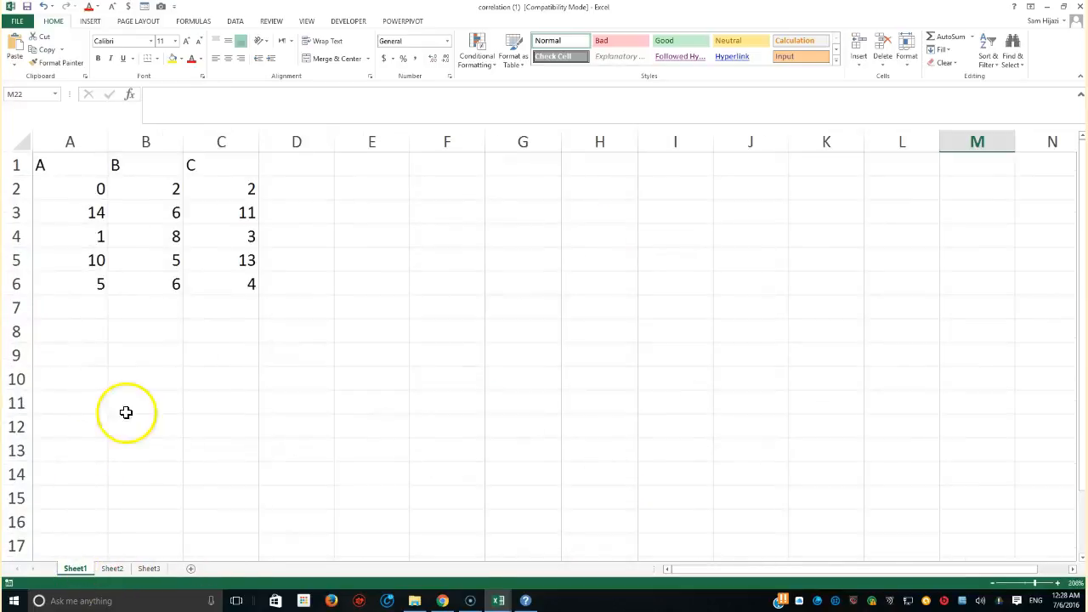
pyautogui.moveTo(66, 170); pyautogui.dragTo(201, 286)
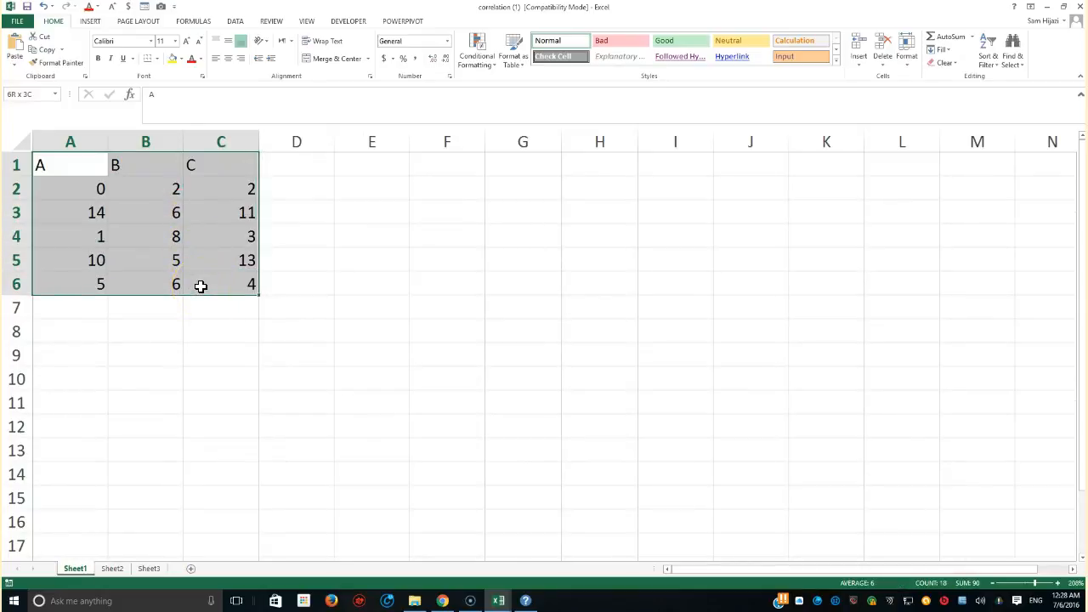
pyautogui.moveTo(37, 165); pyautogui.dragTo(132, 274)
pyautogui.moveTo(125, 165); pyautogui.dragTo(194, 278)
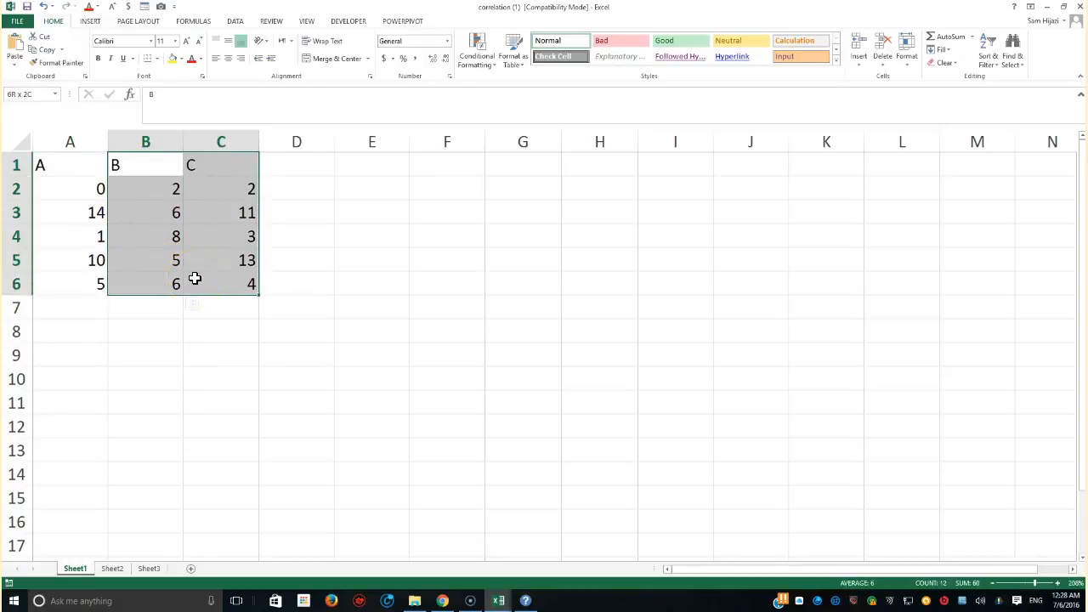
pyautogui.moveTo(77, 165); pyautogui.dragTo(135, 281)
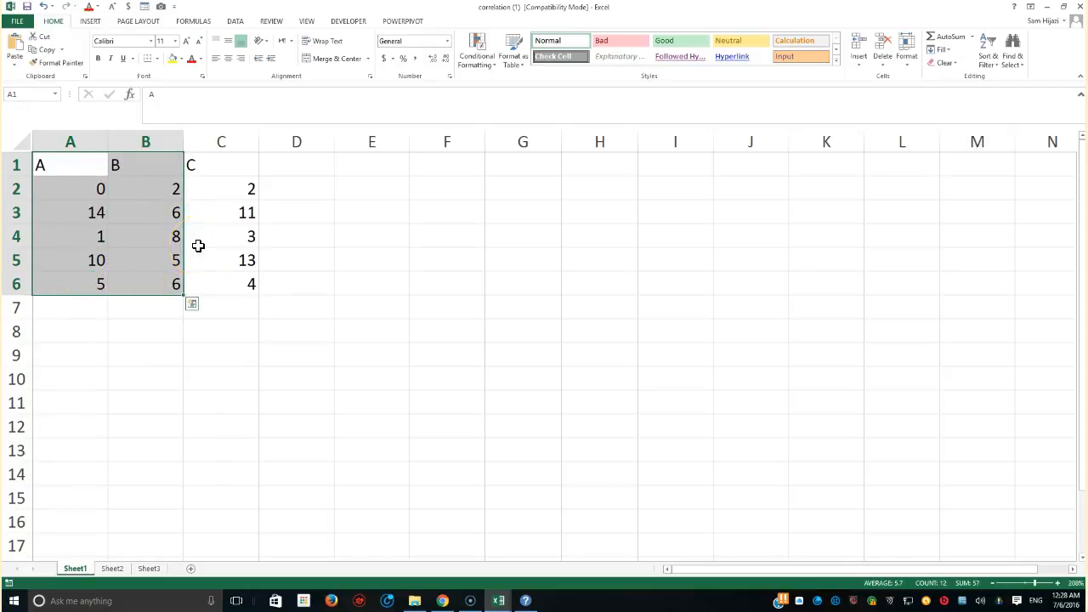
pyautogui.click(120, 179)
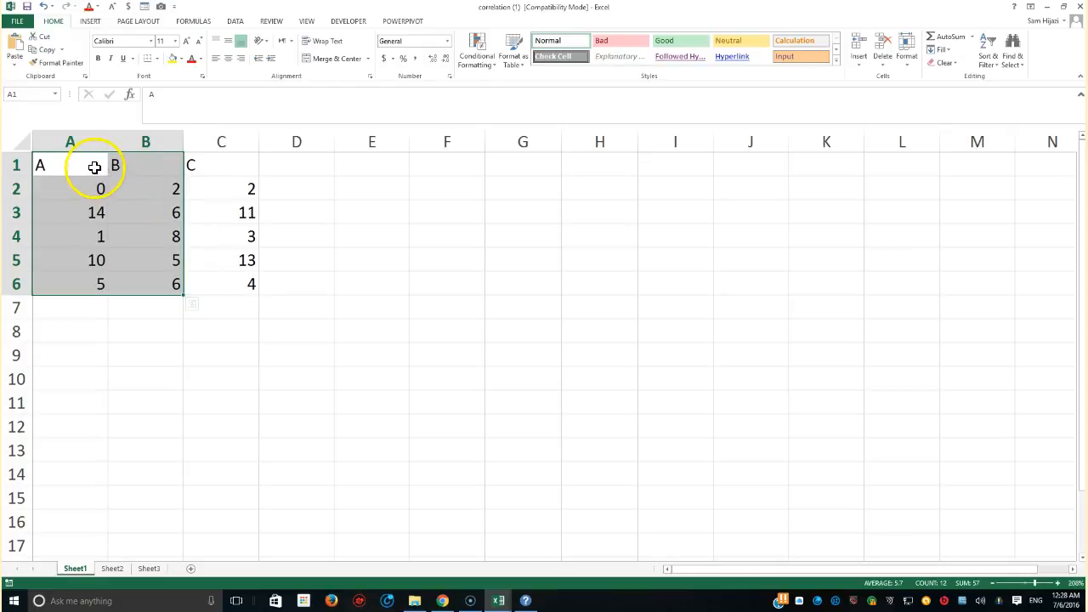
pyautogui.click(94, 167)
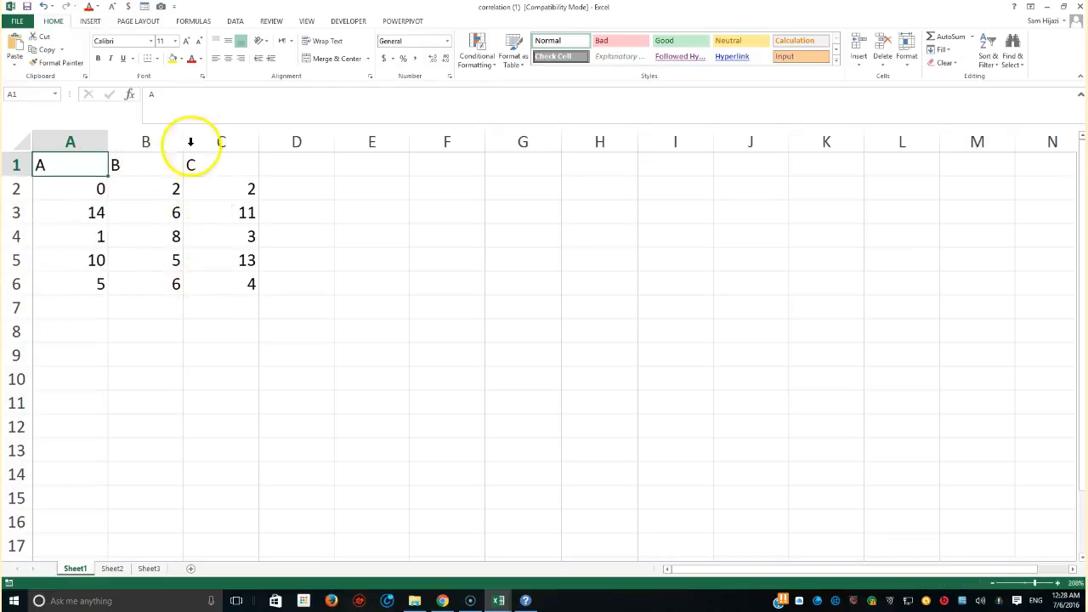
pyautogui.click(235, 23)
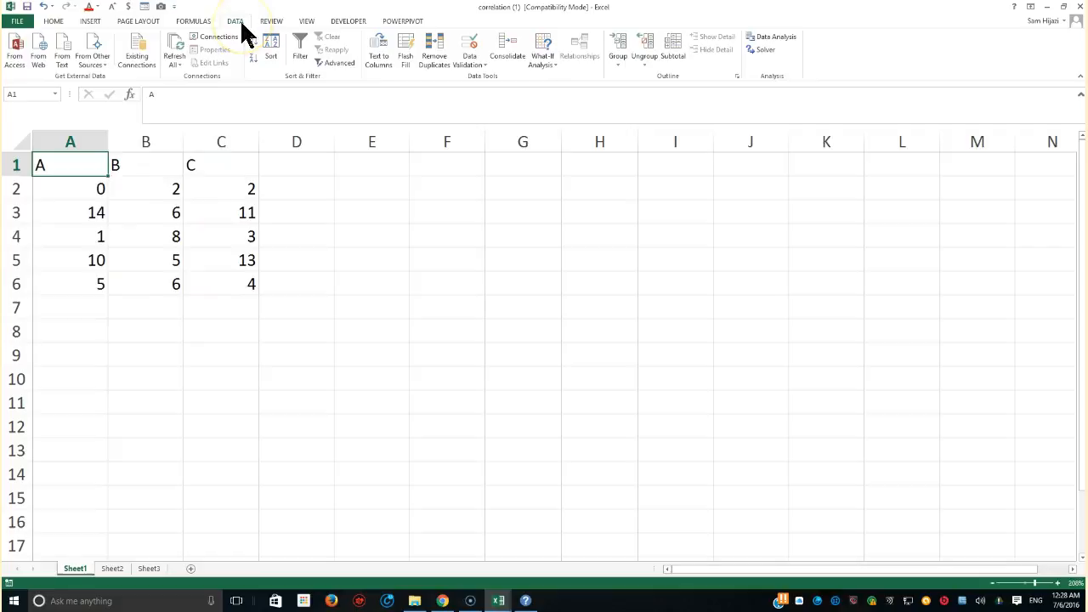
# Enable the Analysis ToolPak add-in through the Excel options
pyautogui.click(18, 22)
pyautogui.click(40, 266)
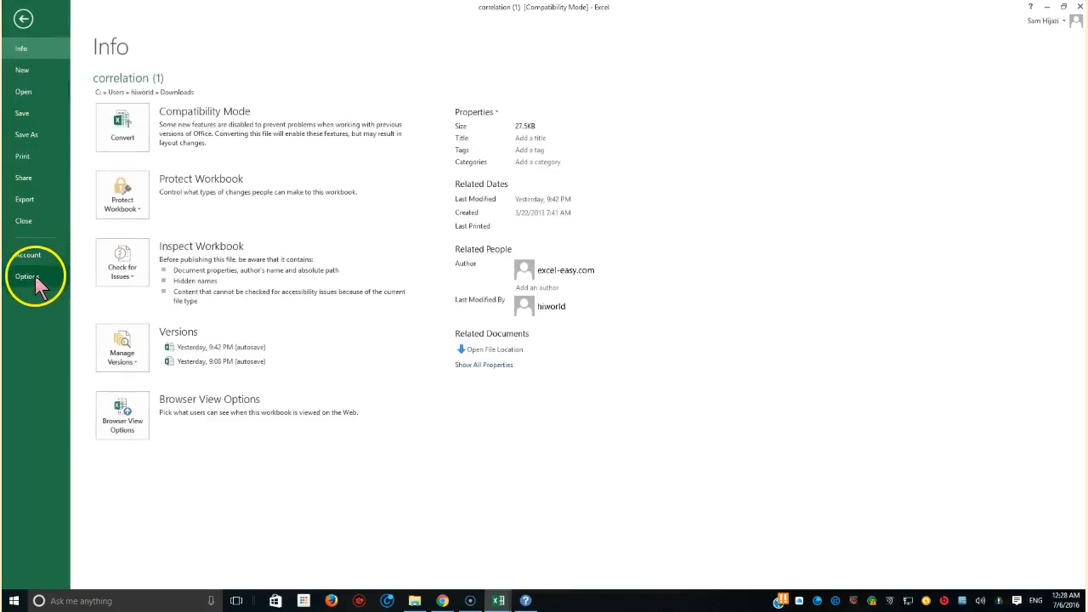
pyautogui.click(35, 276)
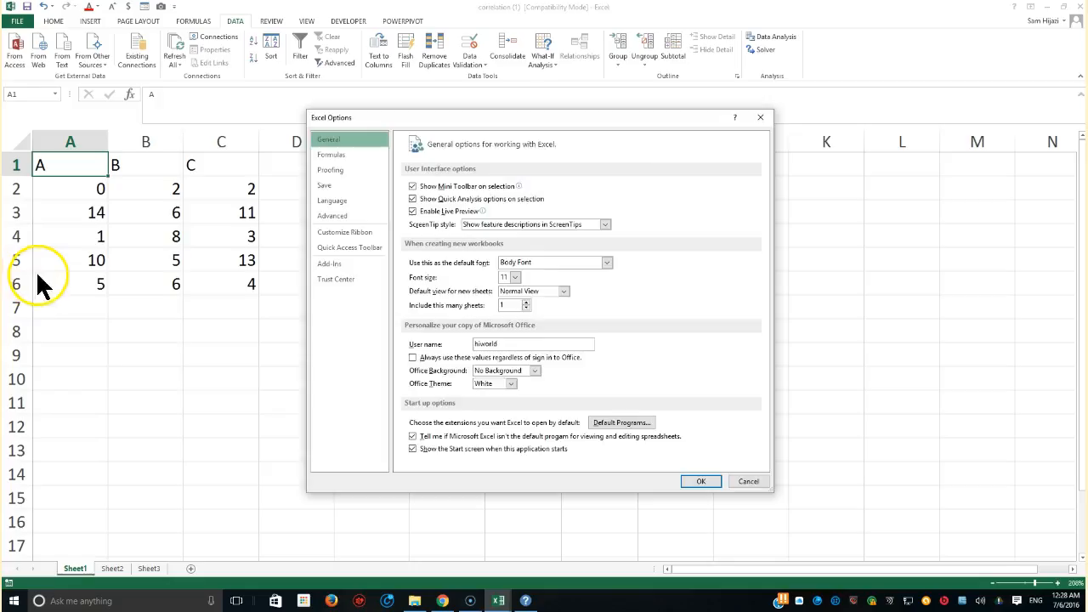
pyautogui.click(330, 264)
pyautogui.click(536, 457)
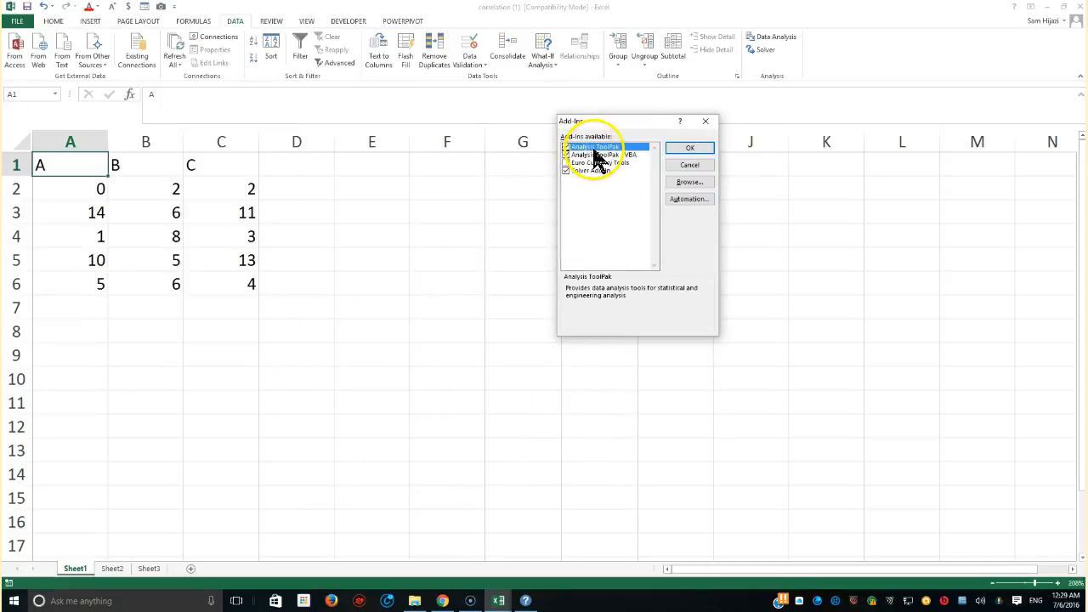
pyautogui.click(595, 150)
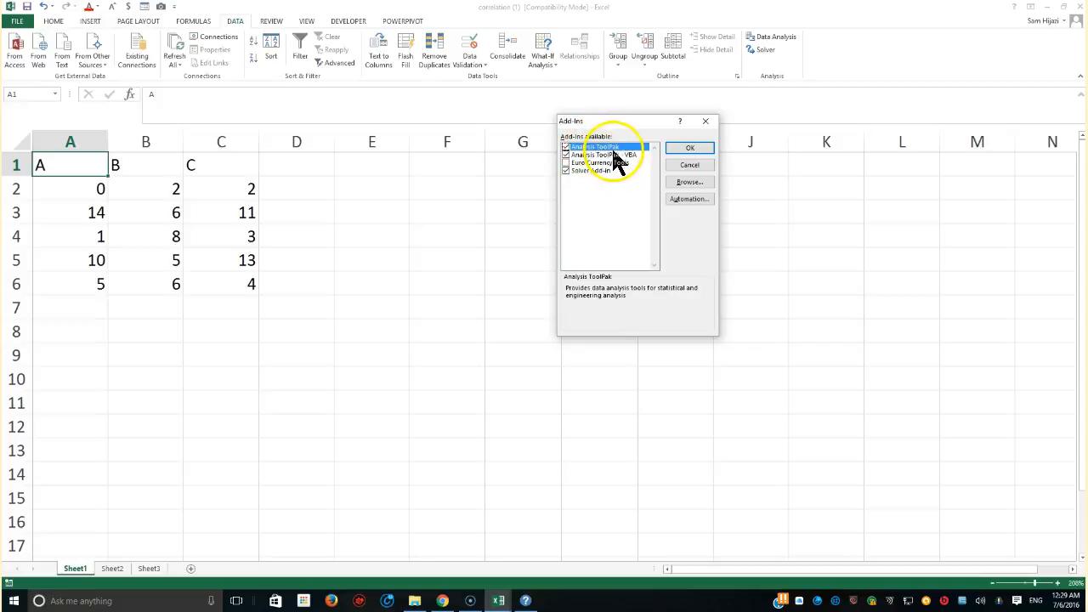
pyautogui.click(682, 150)
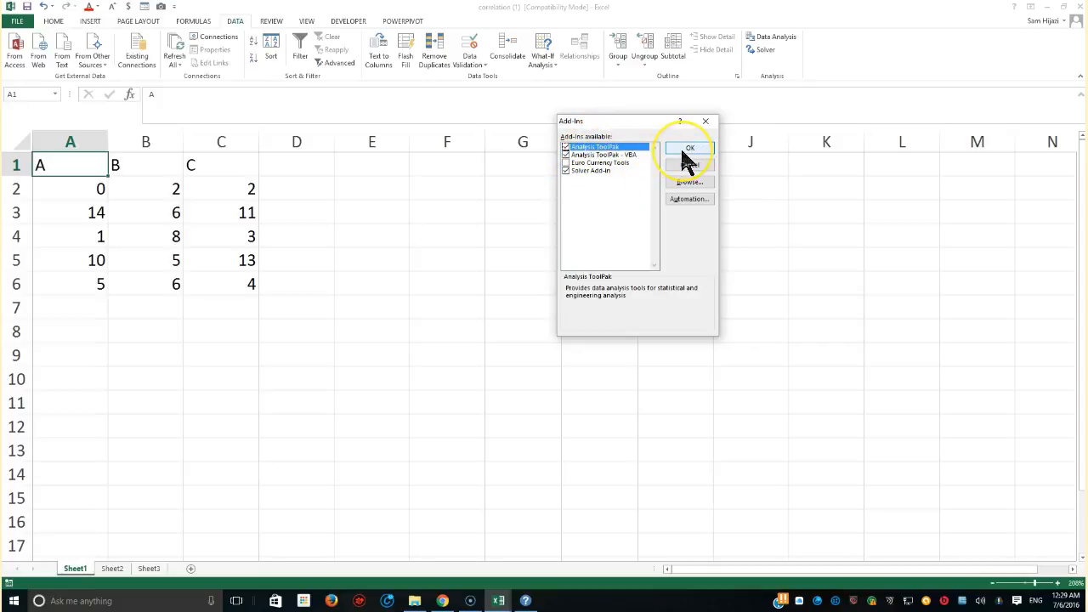
# Run the Data Analysis Correlation tool on $A$1:$C$6 with labels in first row, outputting to $E$2
pyautogui.click(783, 37)
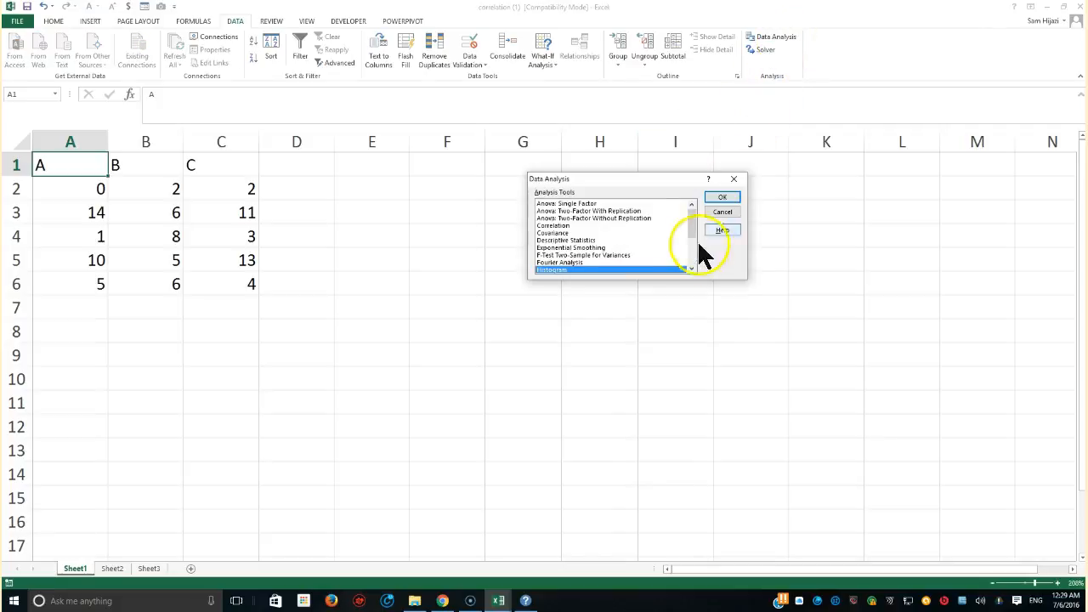
pyautogui.moveTo(699, 214); pyautogui.dragTo(695, 236)
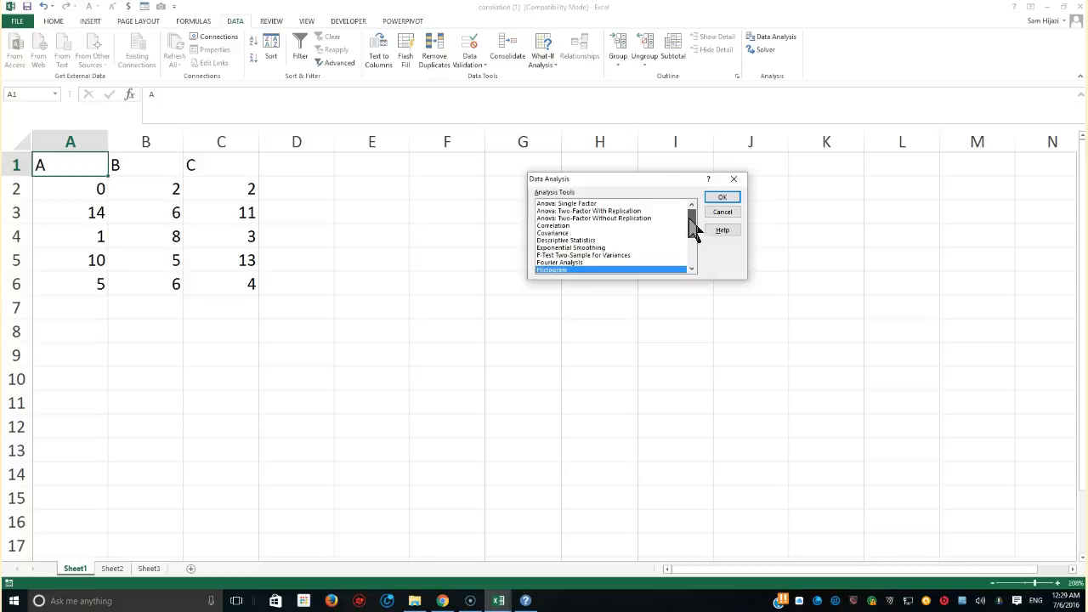
pyautogui.click(557, 225)
pyautogui.click(720, 194)
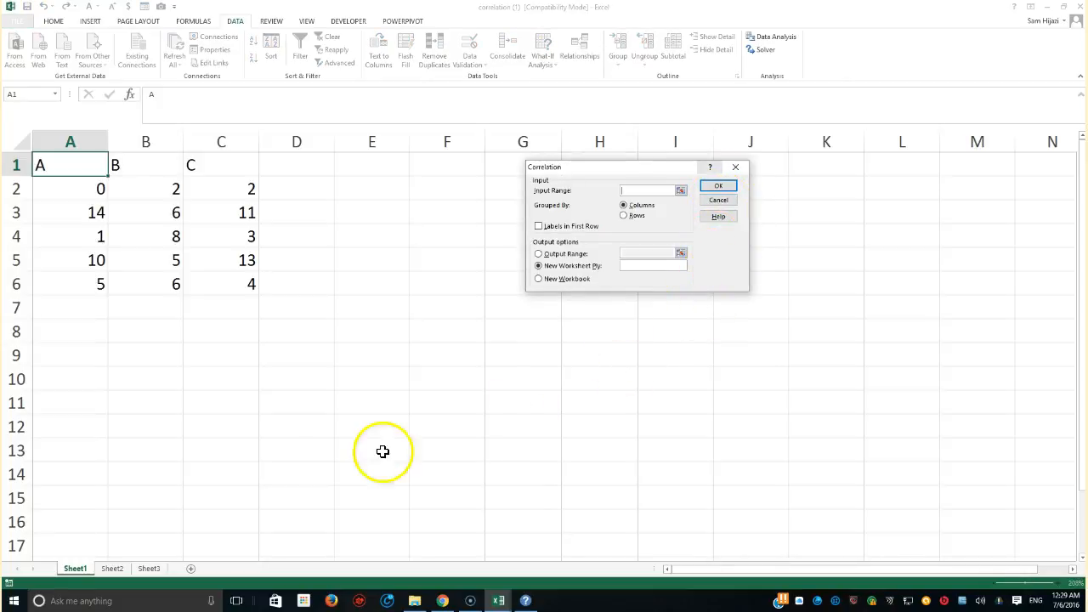
pyautogui.moveTo(92, 164); pyautogui.dragTo(221, 284)
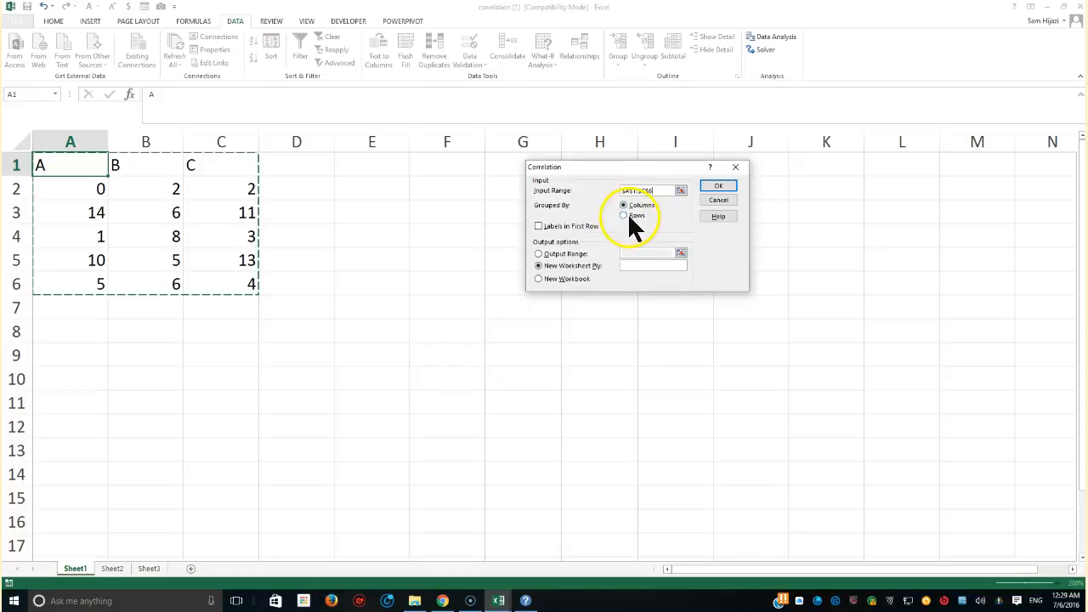
pyautogui.click(540, 227)
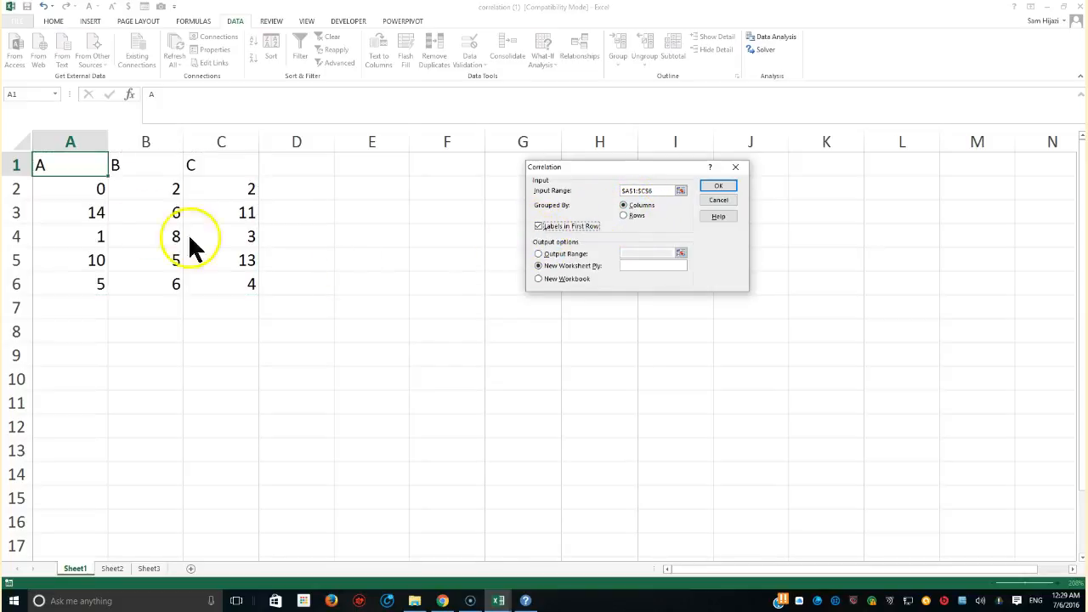
pyautogui.click(716, 188)
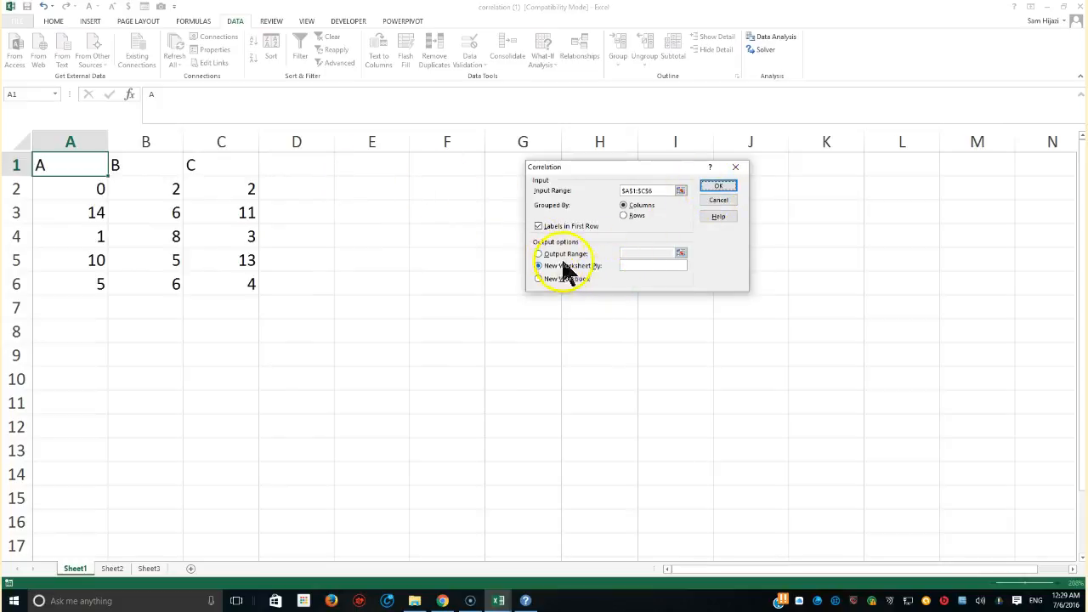
pyautogui.click(539, 254)
pyautogui.click(633, 252)
pyautogui.click(390, 190)
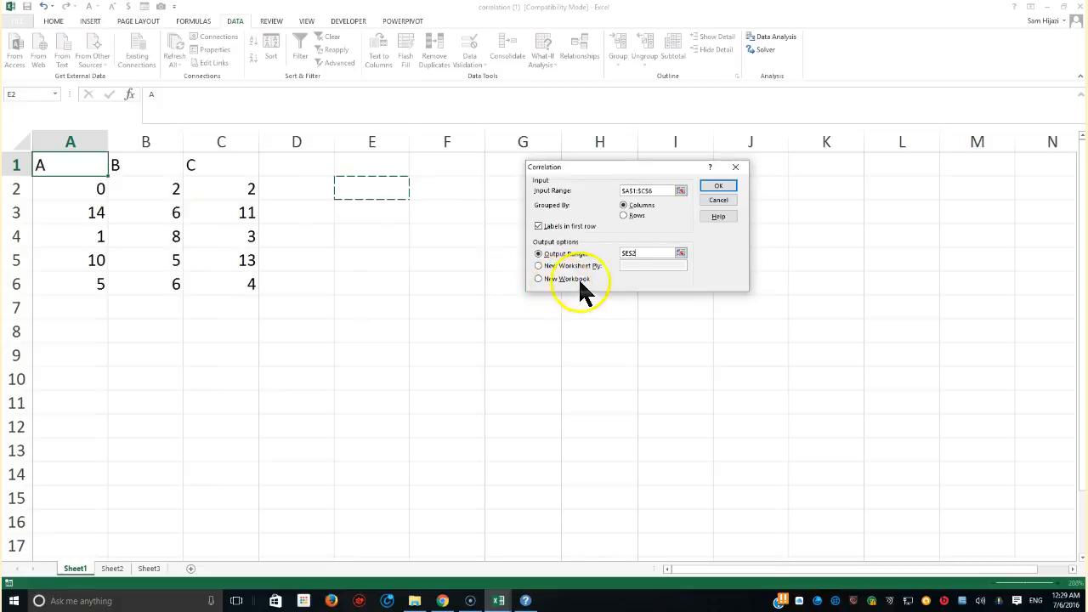
pyautogui.click(707, 184)
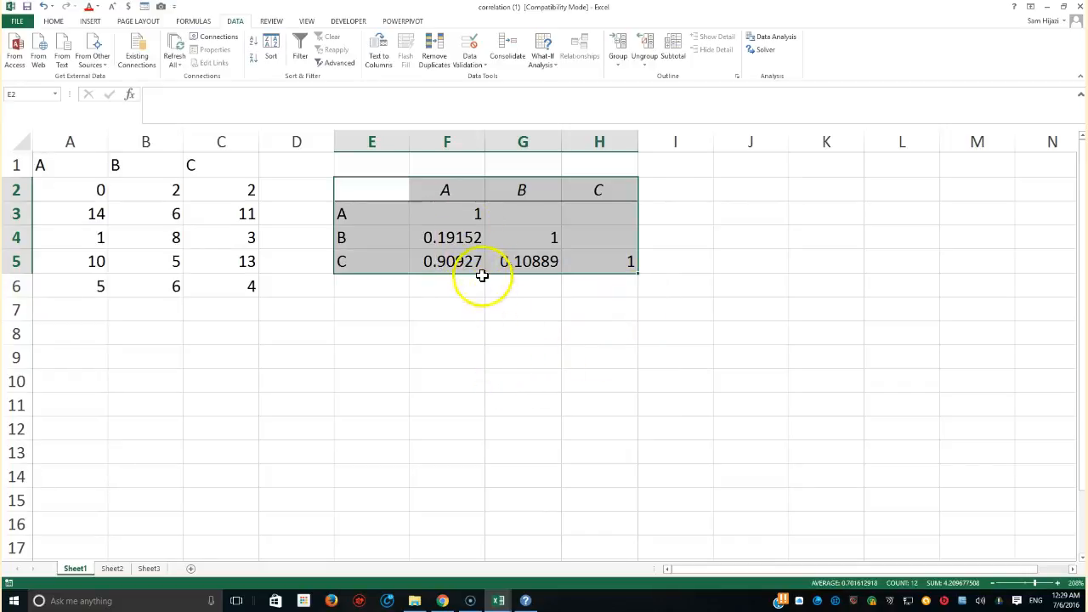
pyautogui.click(467, 216)
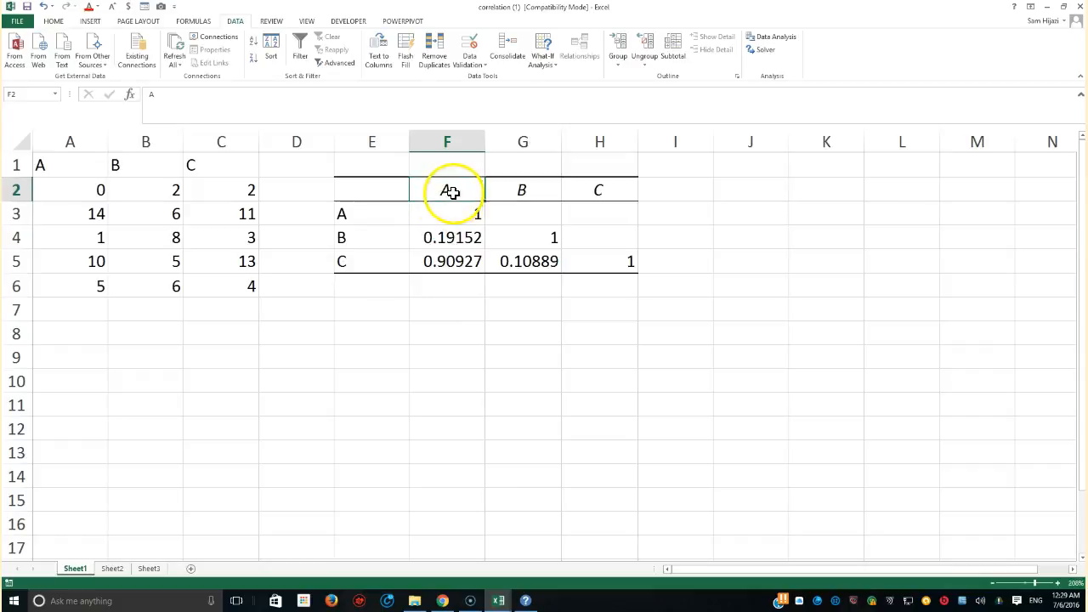
# Highlight the A–B correlation value in F4 with a yellow fill
pyautogui.click(369, 242)
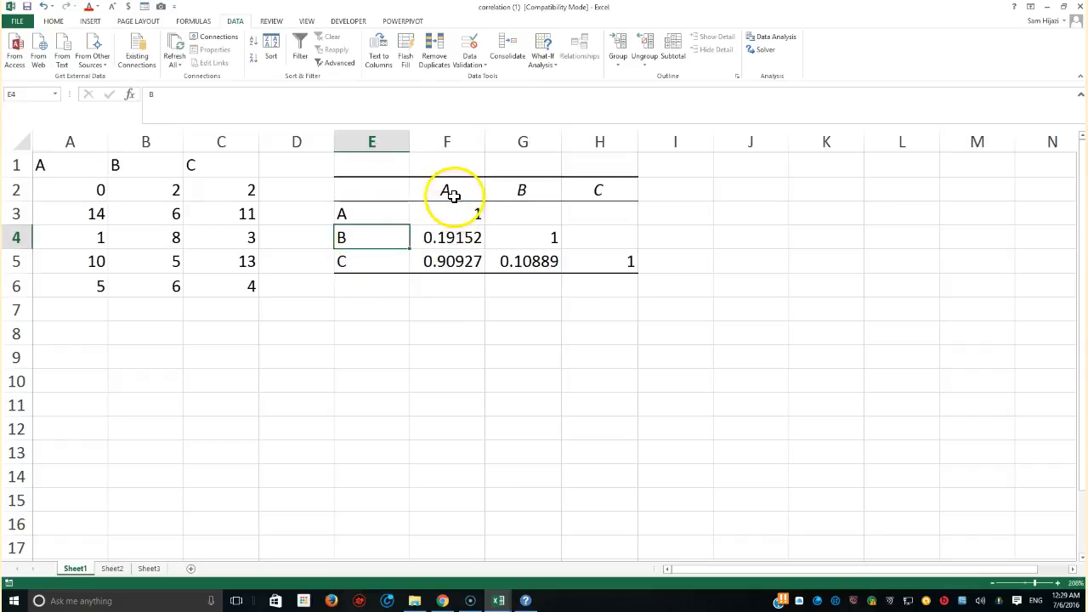
pyautogui.click(450, 195)
pyautogui.click(437, 238)
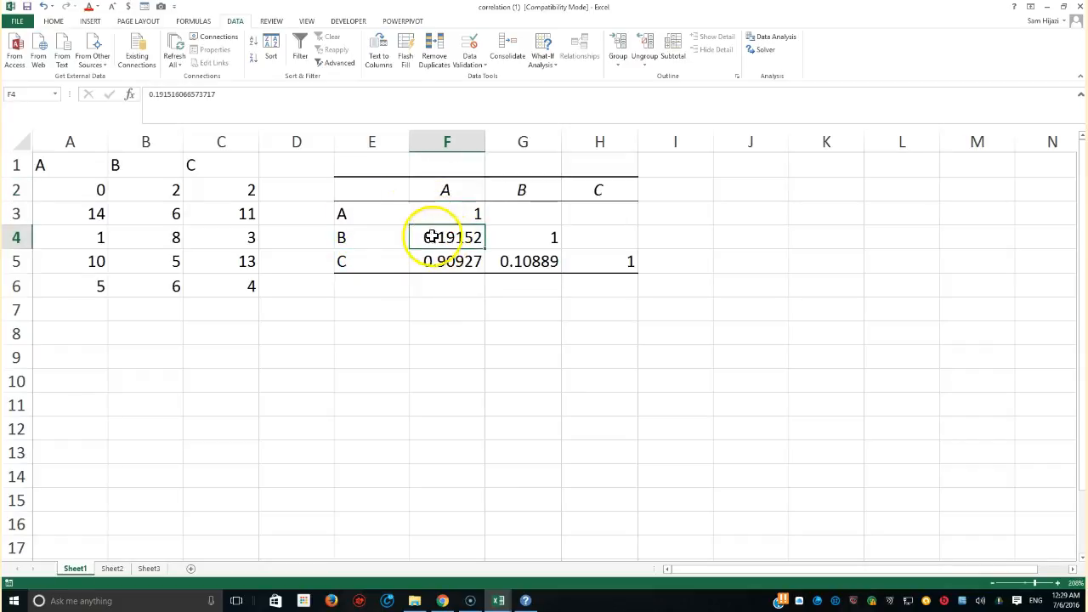
pyautogui.click(54, 21)
pyautogui.click(171, 58)
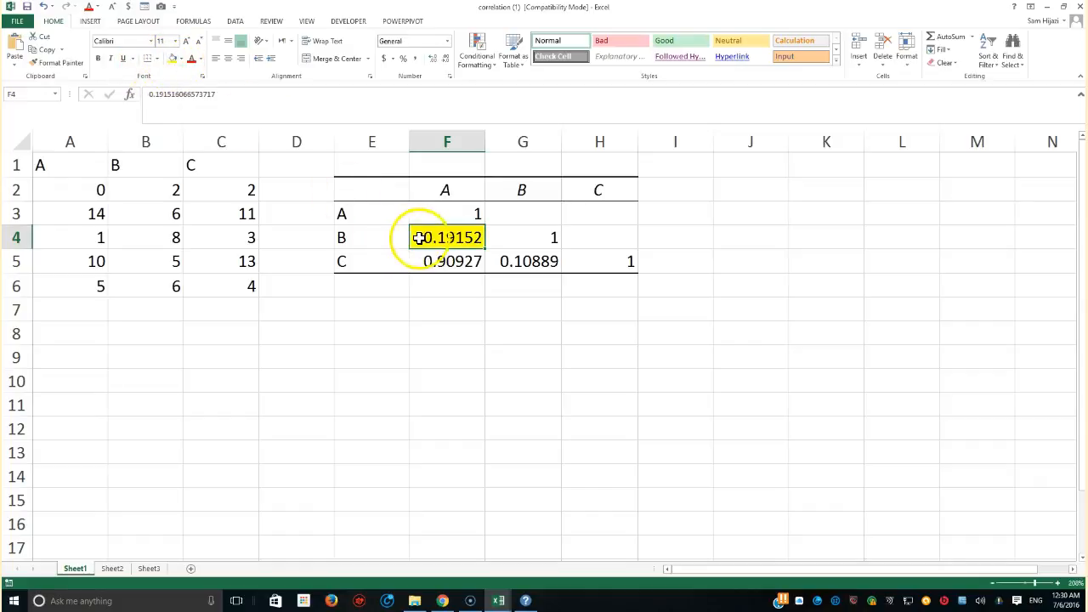
# Fill the A–C correlation value in F5 with green
pyautogui.click(437, 190)
pyautogui.click(358, 265)
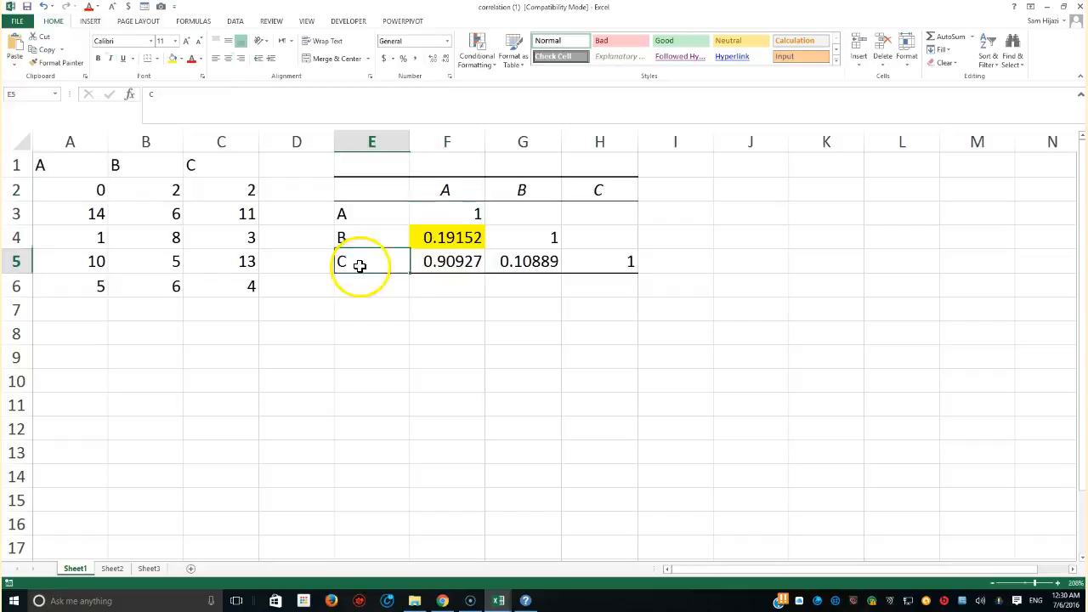
pyautogui.click(425, 260)
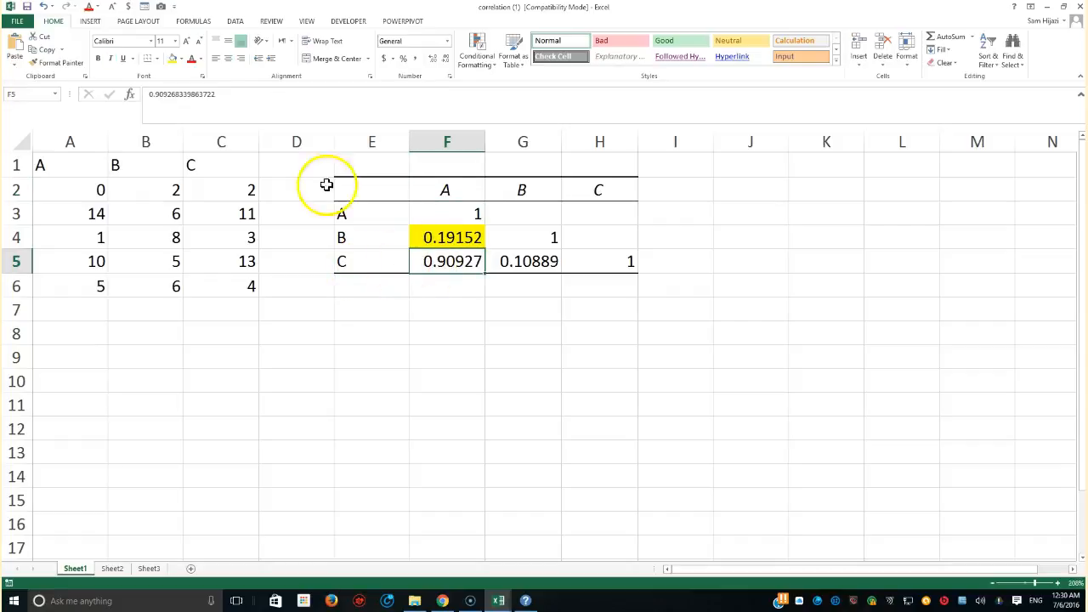
pyautogui.click(180, 58)
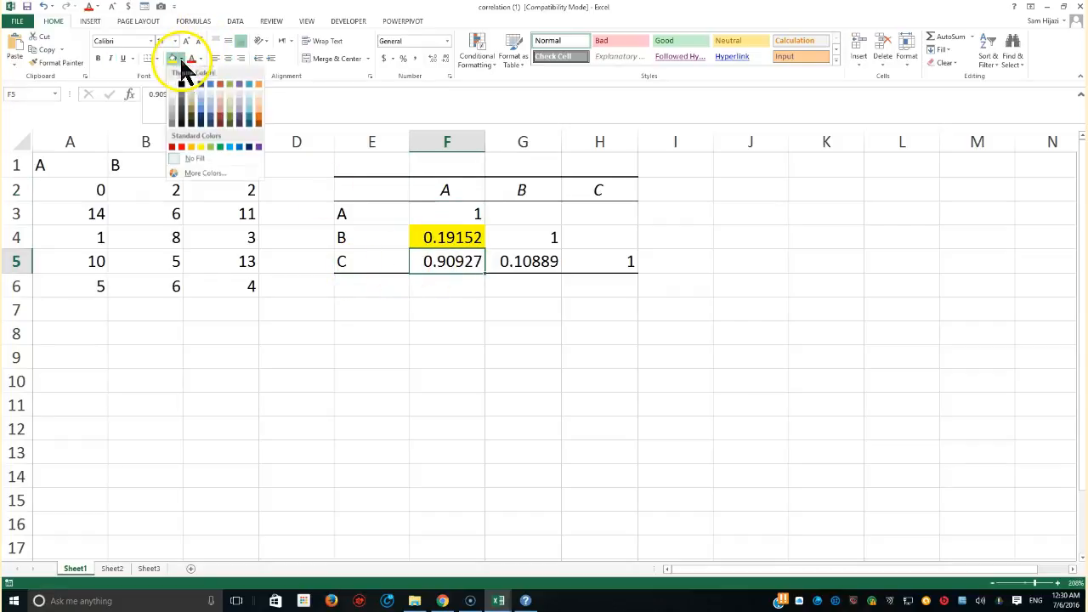
pyautogui.click(210, 146)
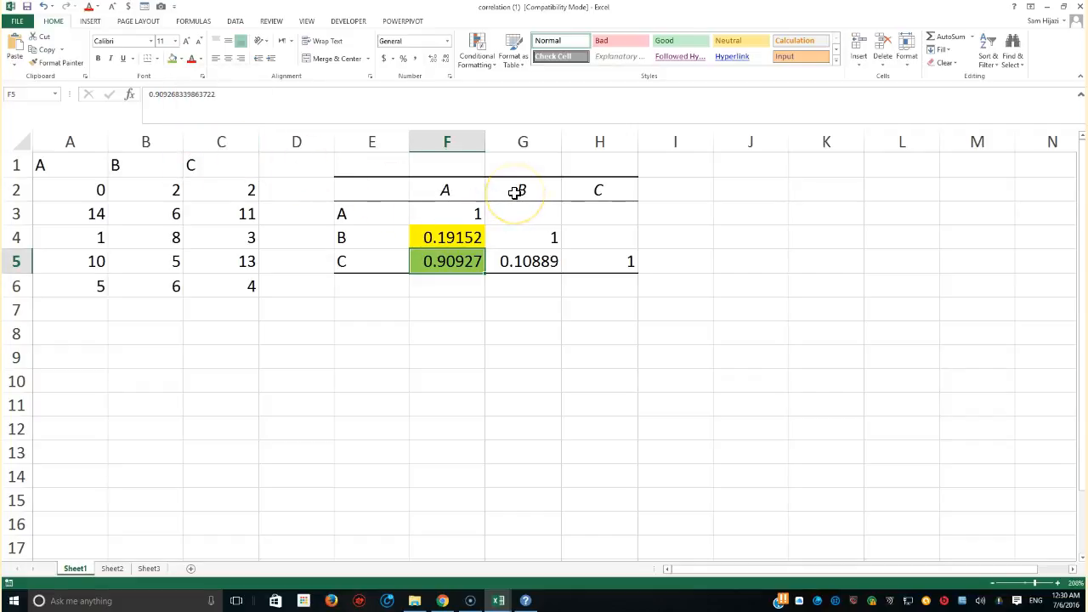
# Fill the B–C correlation value in G5 with a light orange theme colour
pyautogui.click(536, 265)
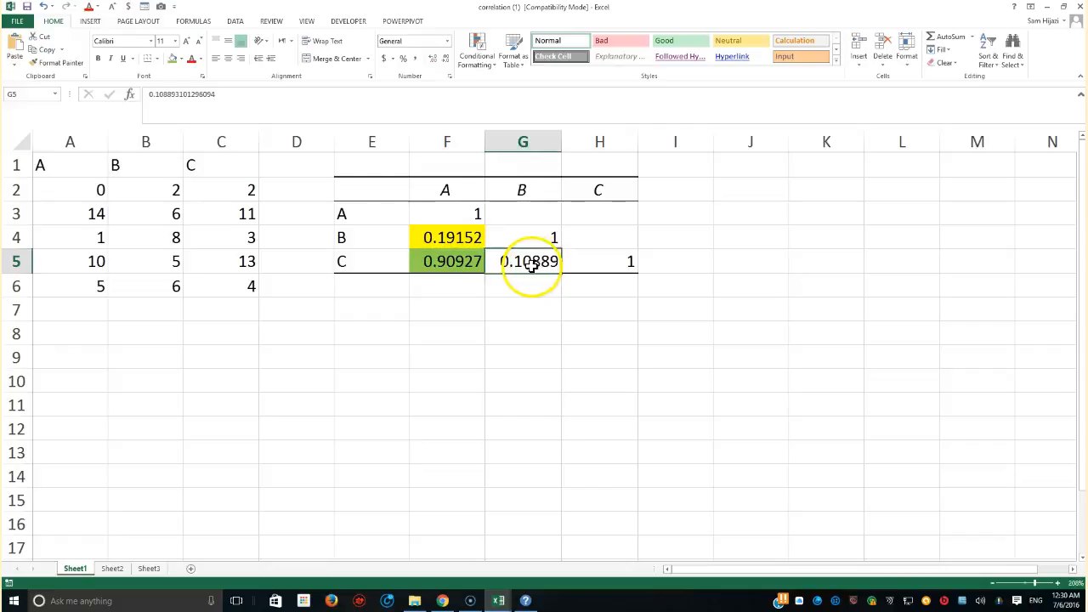
pyautogui.click(181, 58)
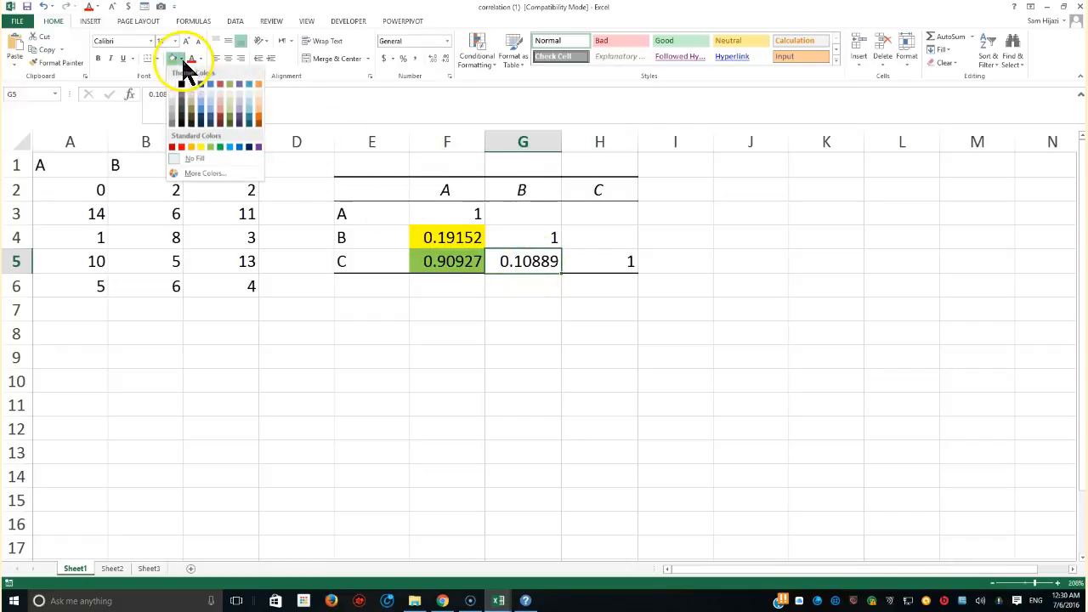
pyautogui.click(259, 109)
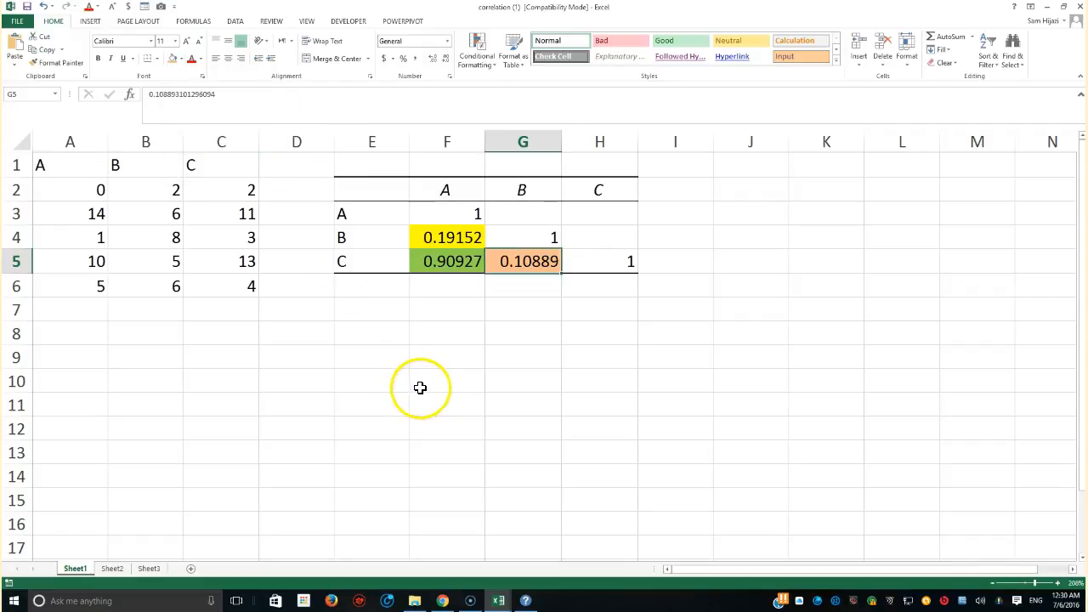
# Insert a 2-D Line with Markers chart of the data in A1:C6
pyautogui.click(90, 21)
pyautogui.click(419, 50)
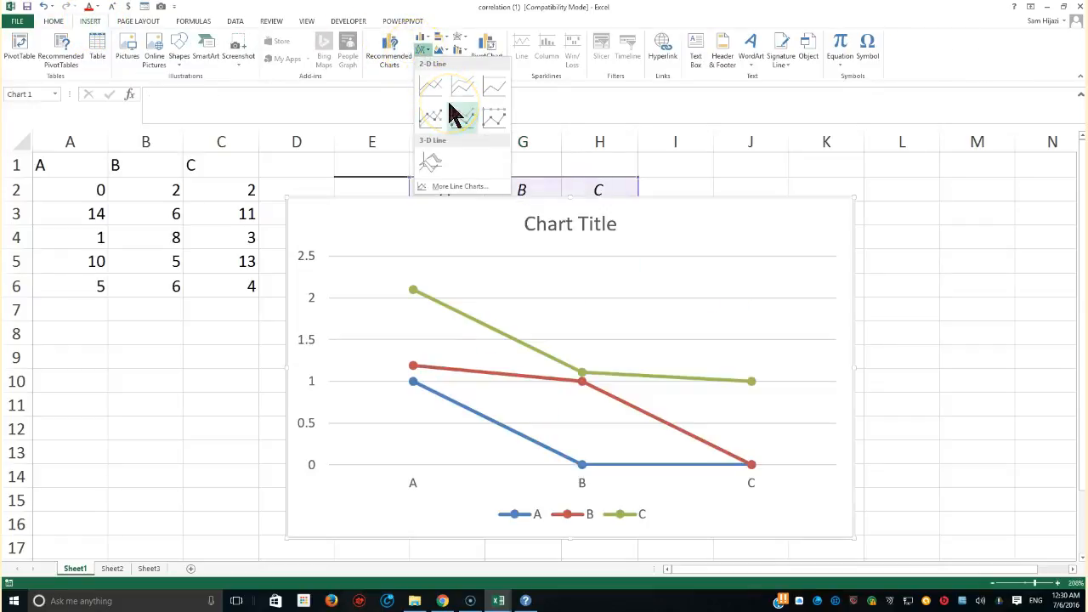
pyautogui.click(216, 213)
pyautogui.moveTo(78, 166); pyautogui.dragTo(218, 279)
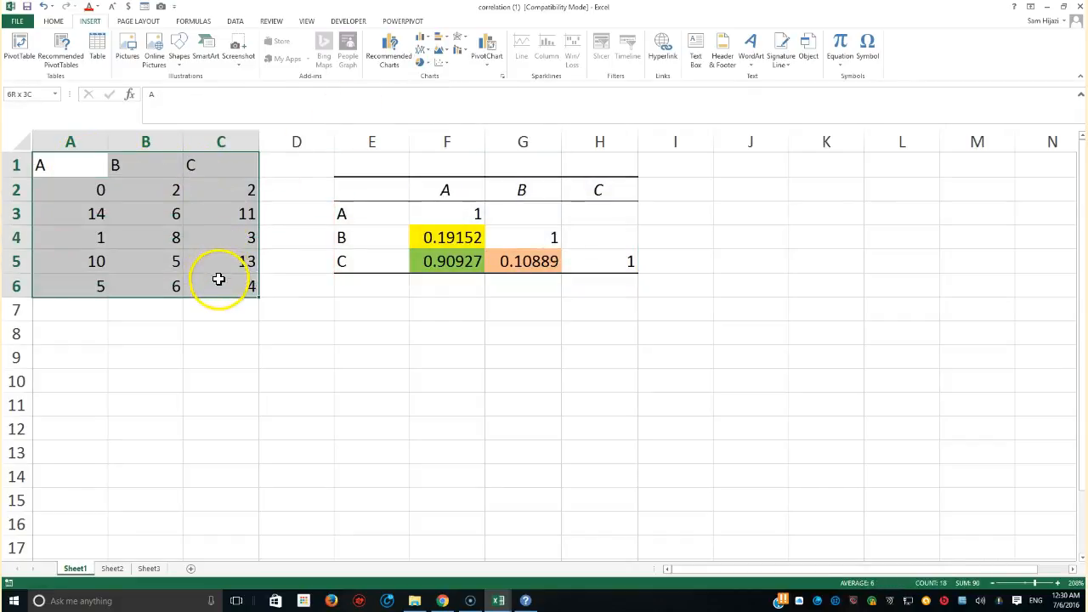
pyautogui.click(418, 50)
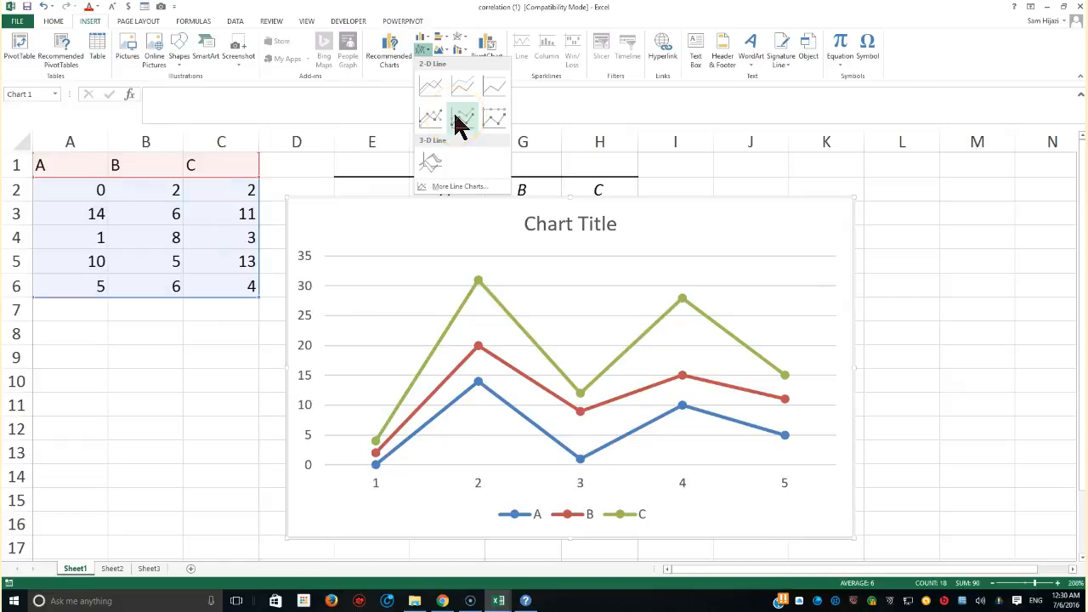
pyautogui.click(459, 123)
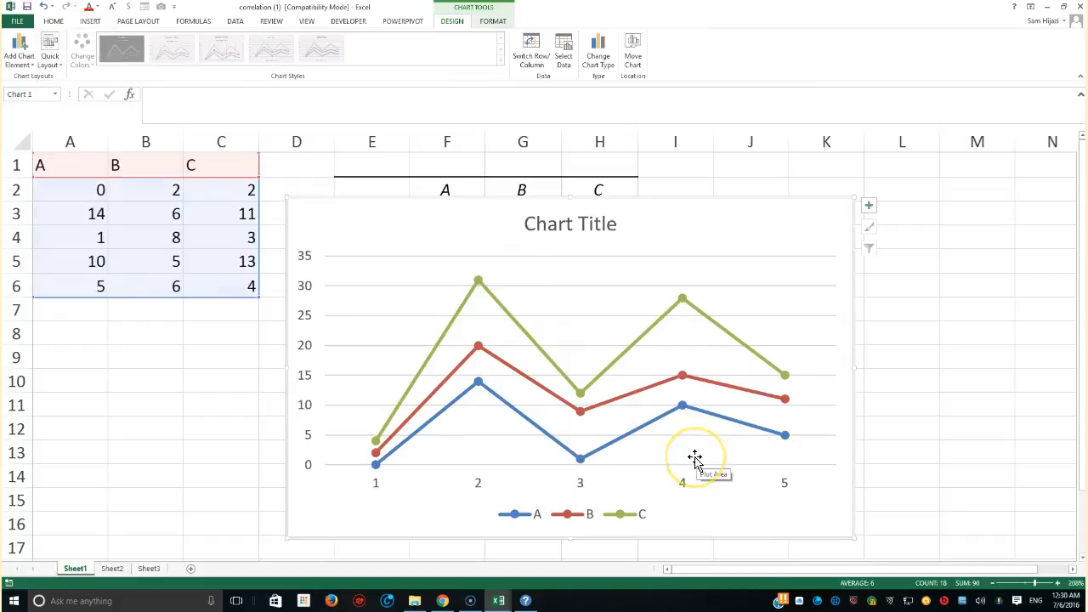
# Apply a quick layout to the chart that adds data labels and puts the legend at the top
pyautogui.click(53, 56)
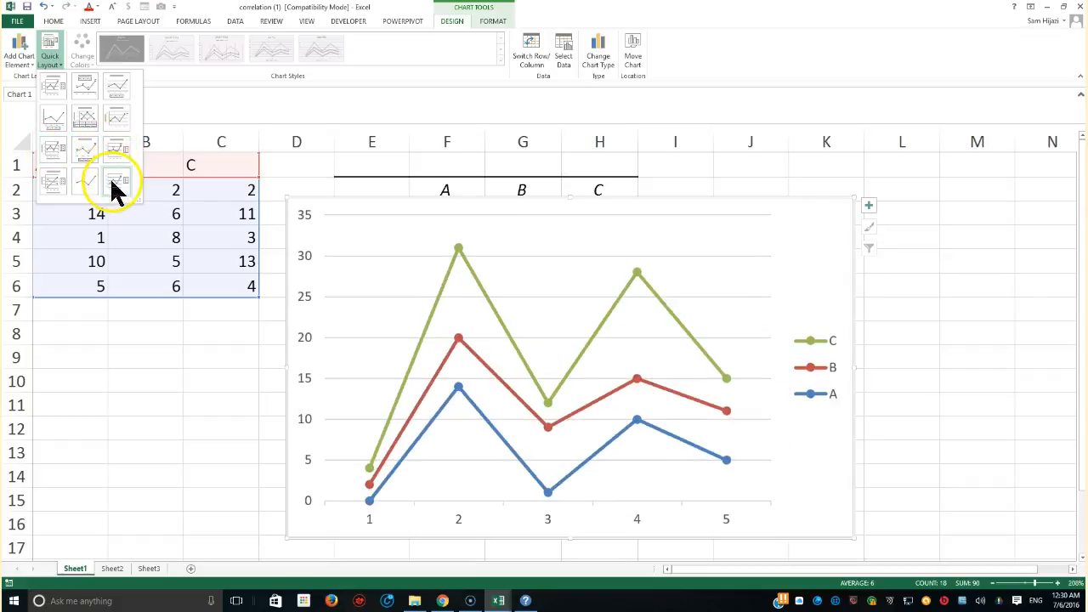
pyautogui.click(88, 92)
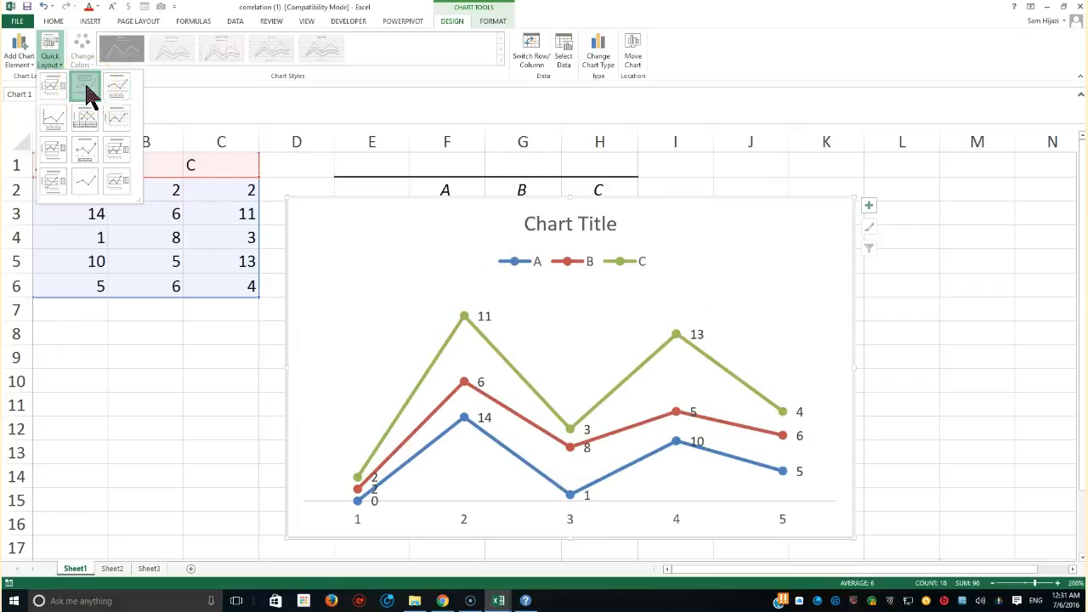
pyautogui.click(89, 92)
# Select the chart's A, C and B series in turn to examine each line
pyautogui.moveTo(463, 212); pyautogui.dragTo(680, 140)
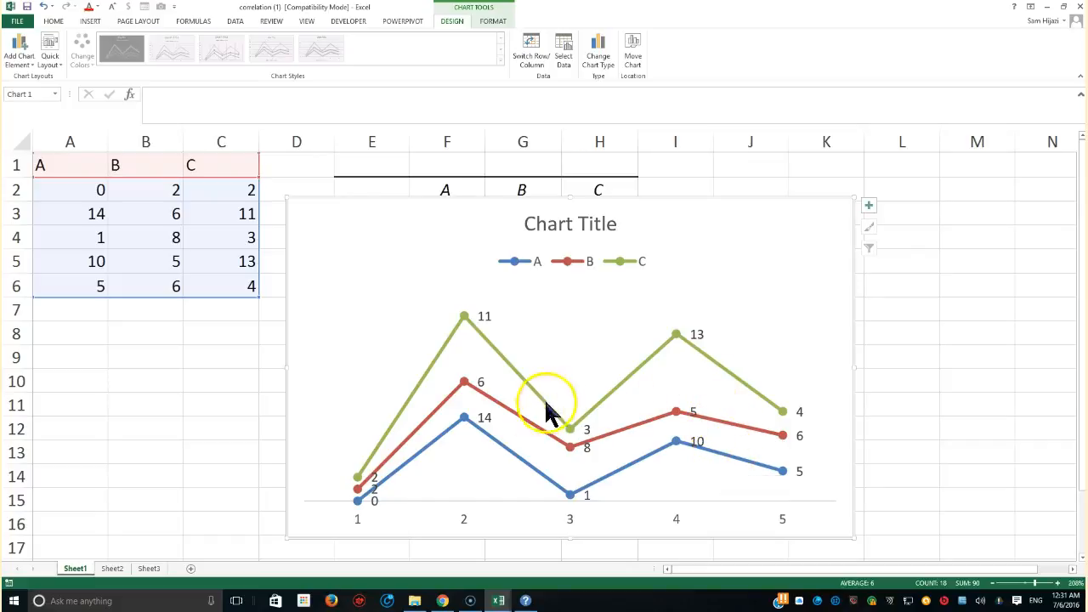
pyautogui.click(502, 447)
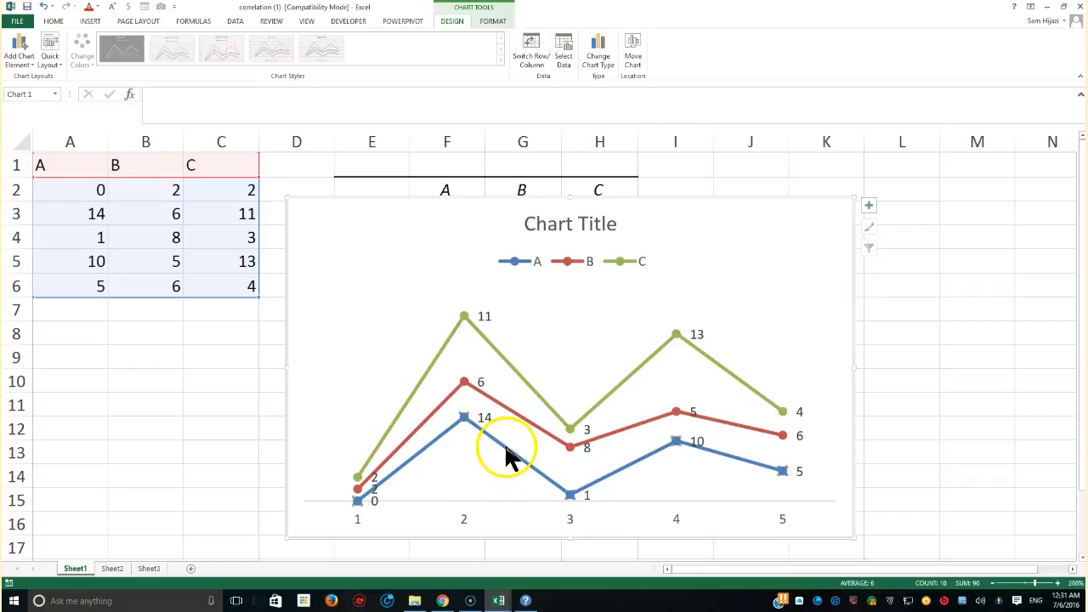
pyautogui.click(518, 374)
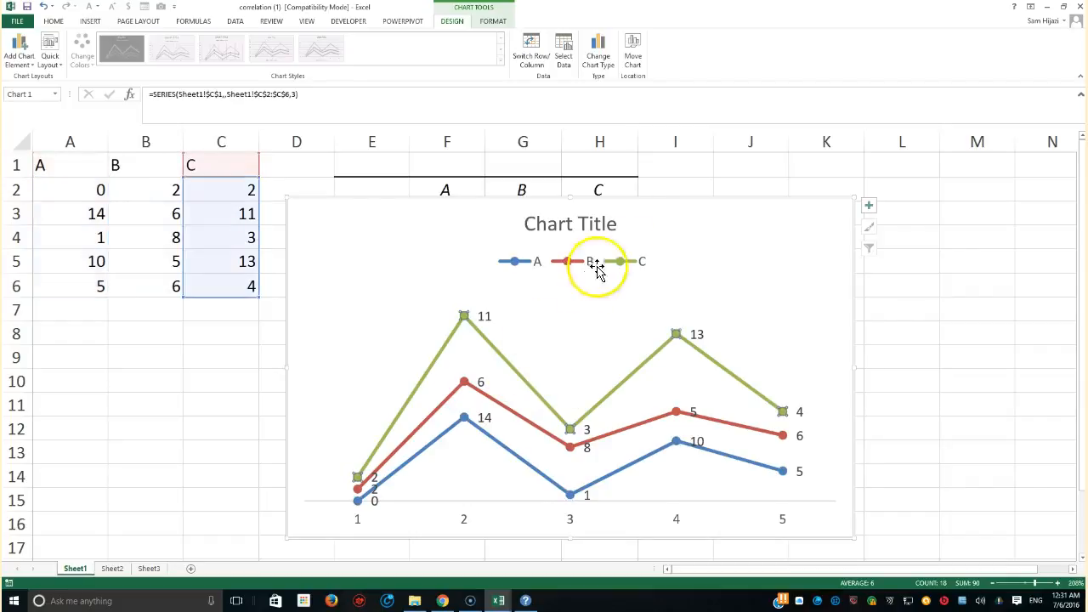
pyautogui.moveTo(676, 206); pyautogui.dragTo(925, 127)
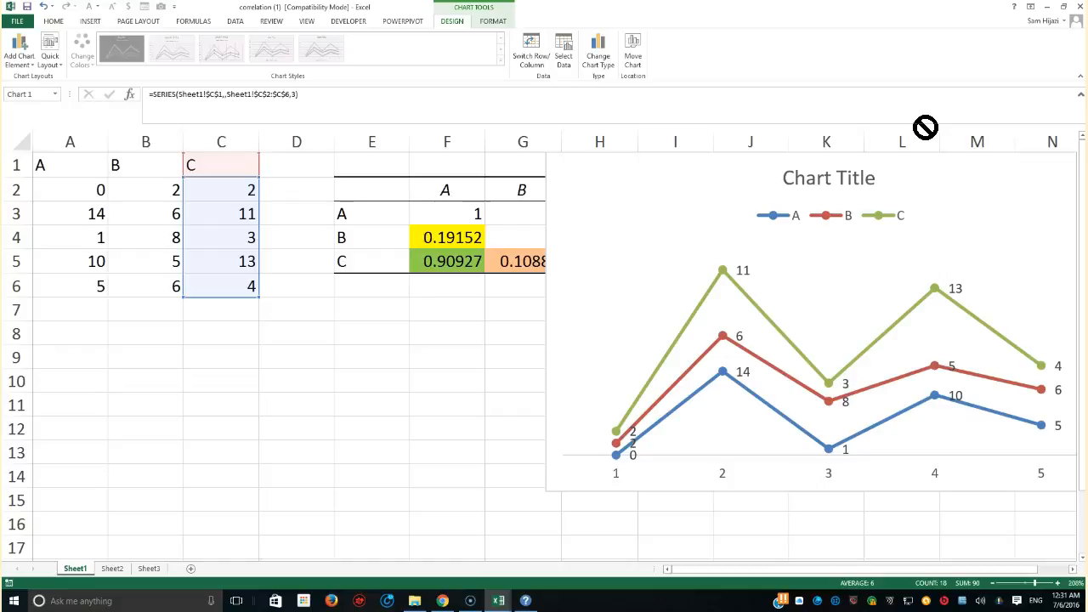
pyautogui.moveTo(926, 127); pyautogui.dragTo(925, 127)
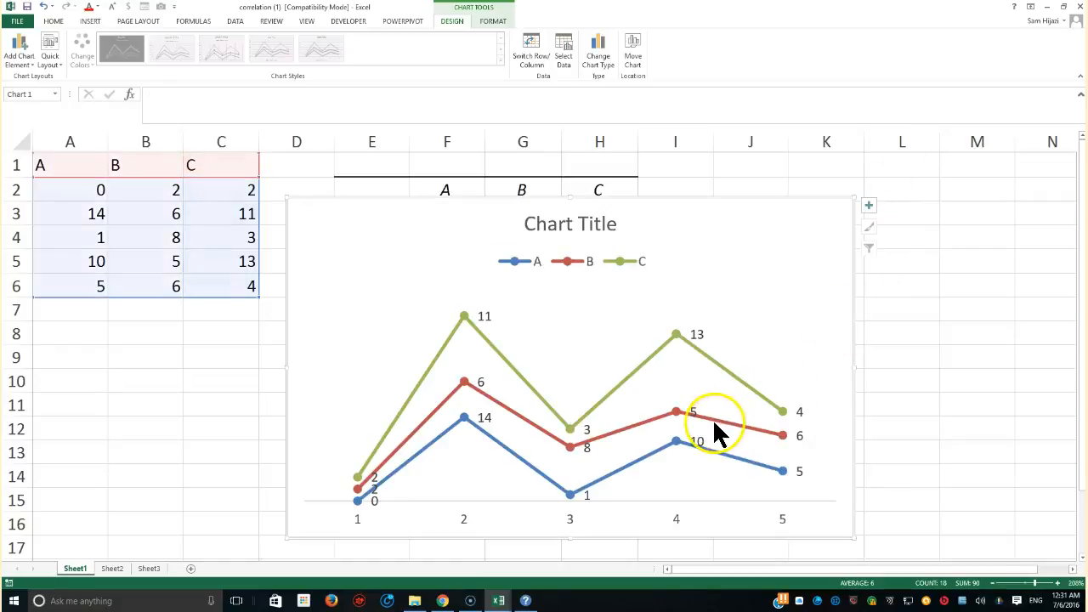
pyautogui.click(715, 420)
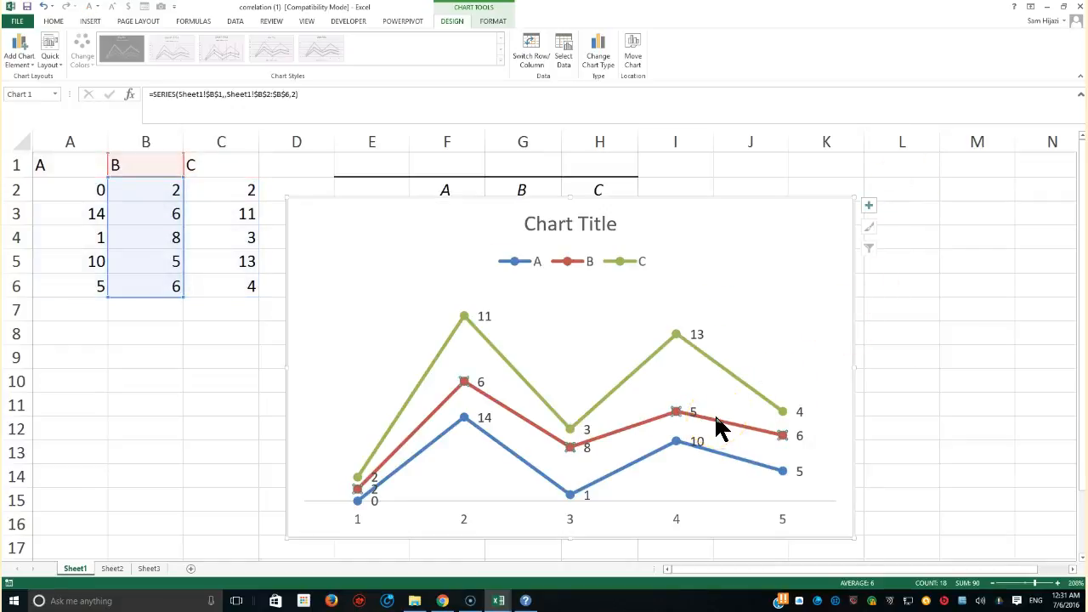
pyautogui.click(709, 423)
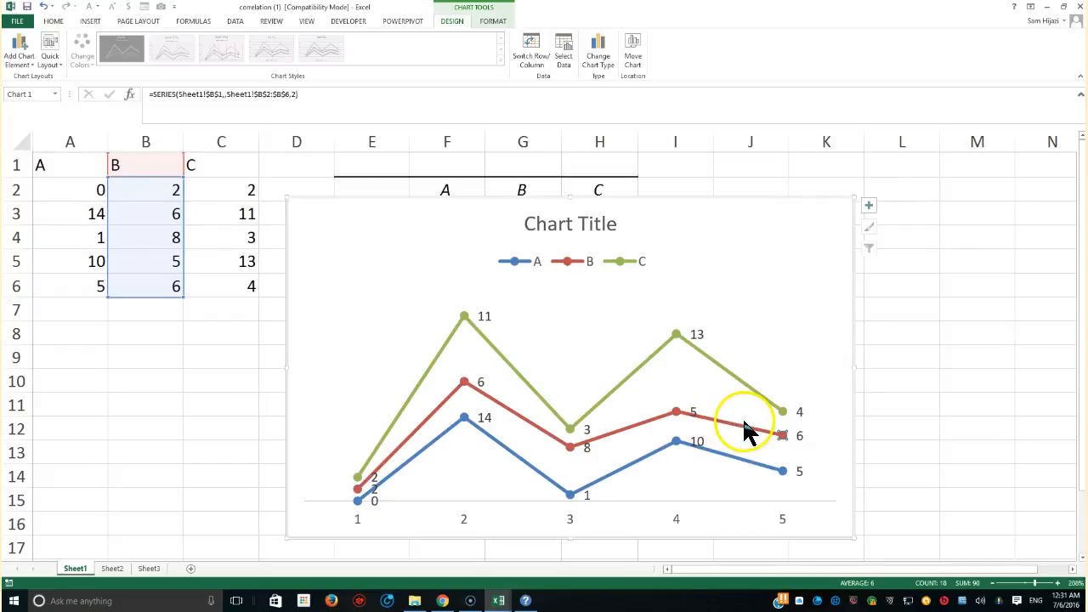
# Move the chart down and left so it sits just below the correlation table
pyautogui.moveTo(640, 199); pyautogui.dragTo(646, 277)
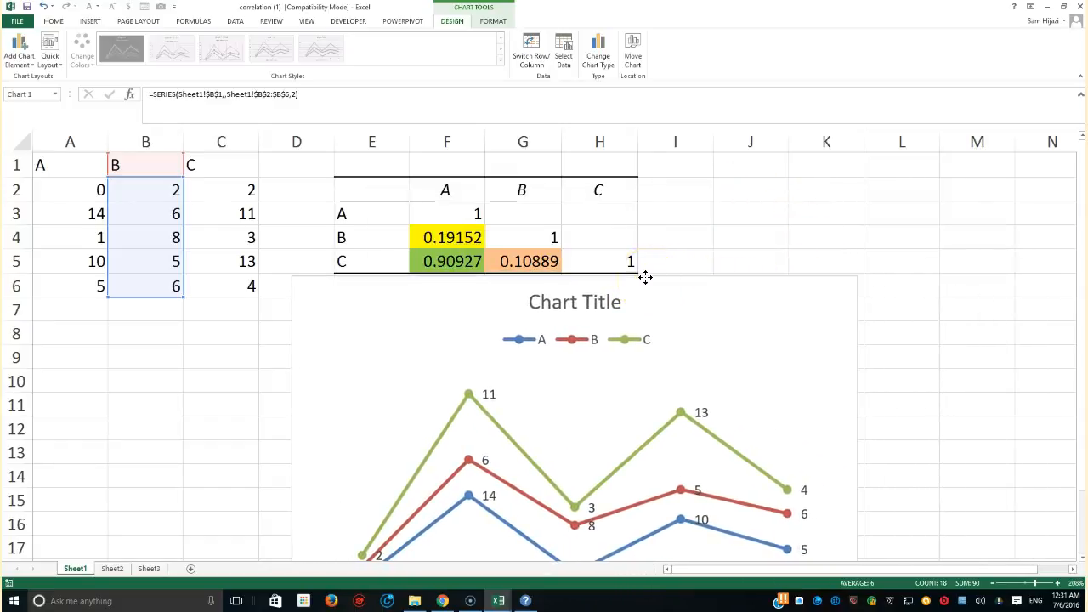
pyautogui.moveTo(645, 277); pyautogui.dragTo(595, 272)
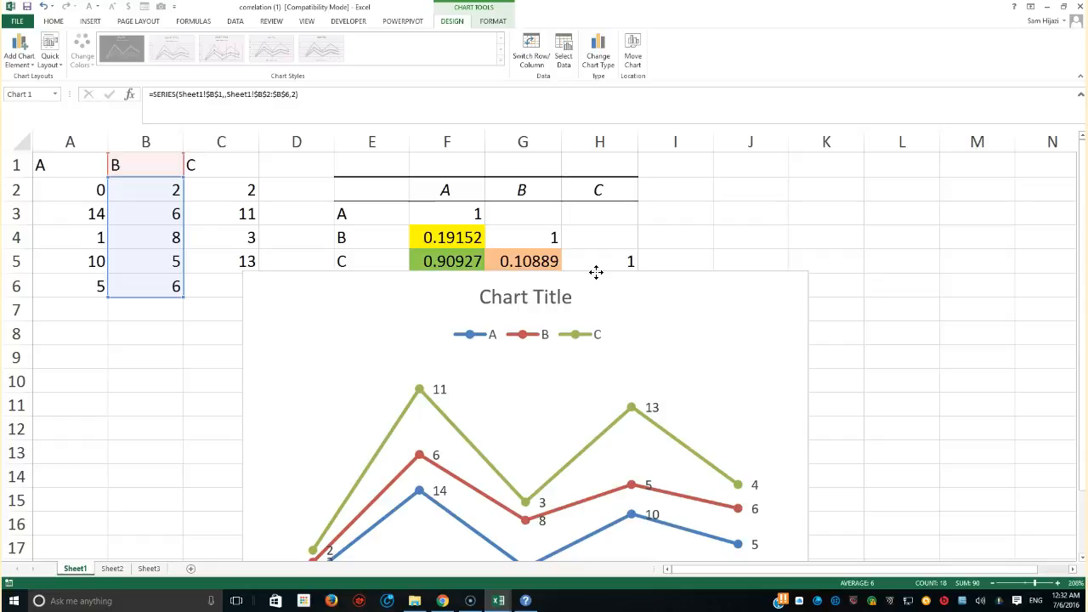
pyautogui.moveTo(596, 272); pyautogui.dragTo(595, 273)
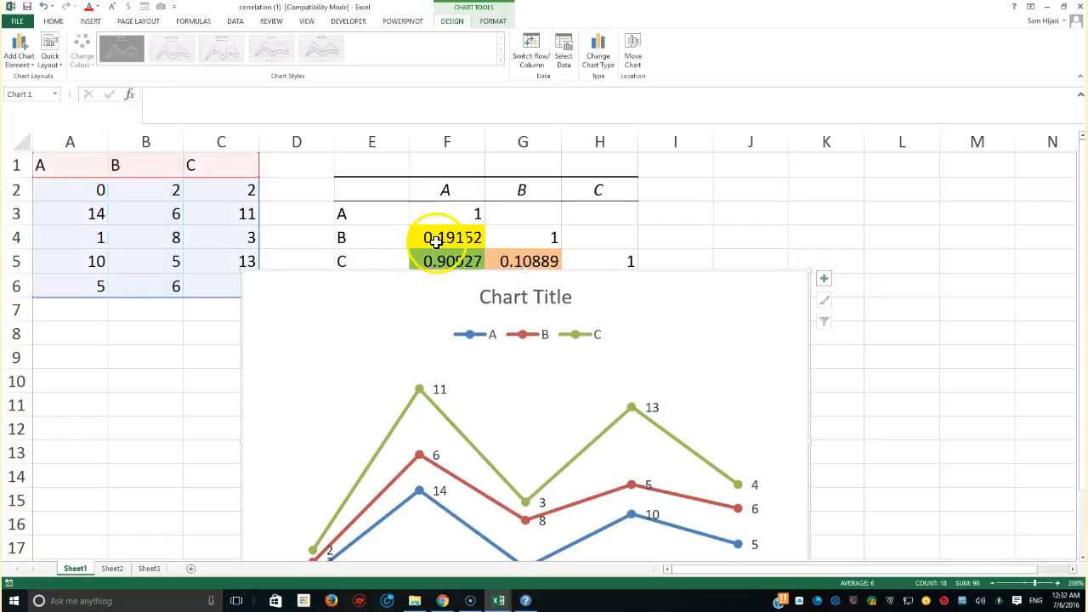
# Compare the highlighted correlation values in F4, F5 and G5 with the lines in the chart
pyautogui.click(456, 263)
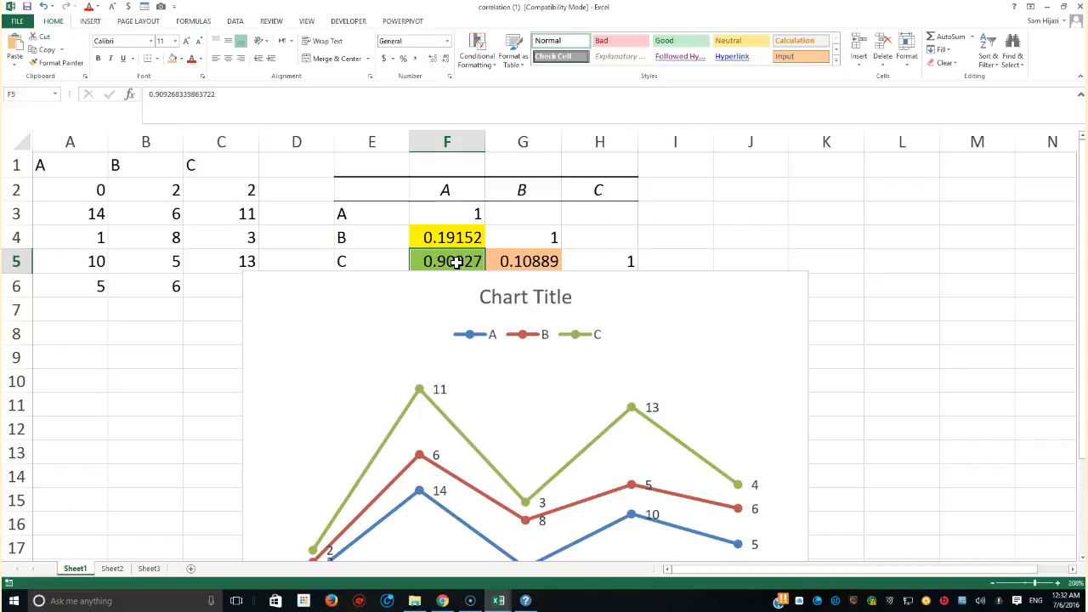
pyautogui.click(524, 261)
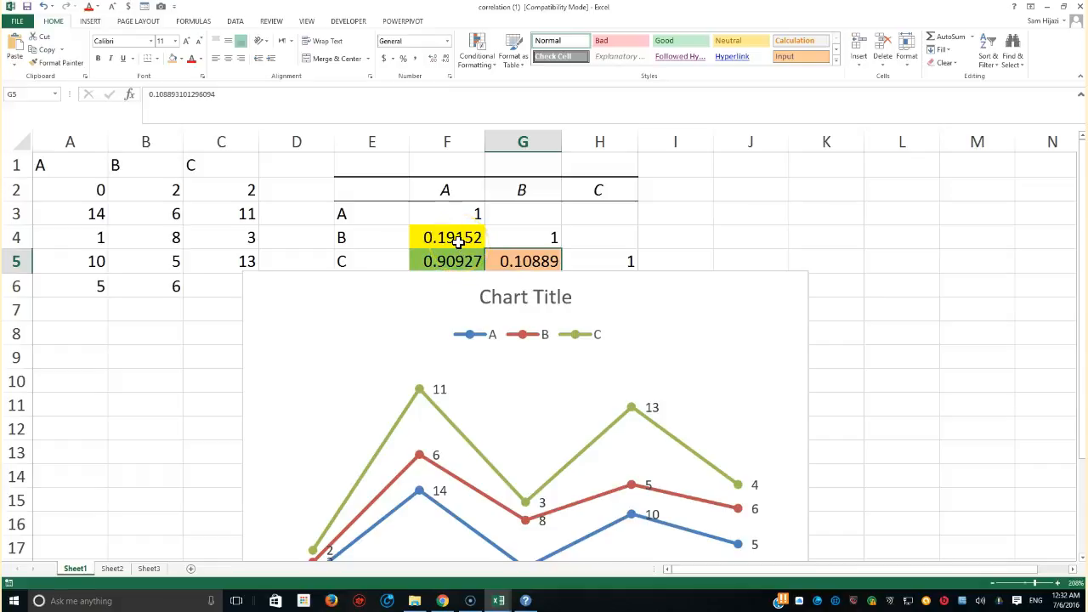
pyautogui.click(457, 241)
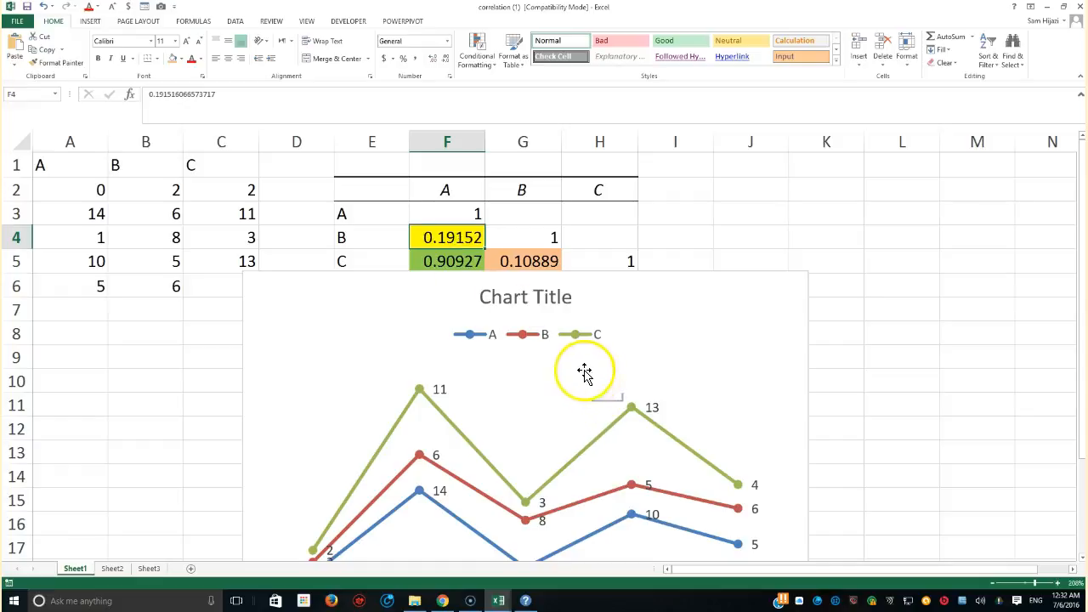
pyautogui.scroll(-2, 583, 371)
pyautogui.click(596, 311)
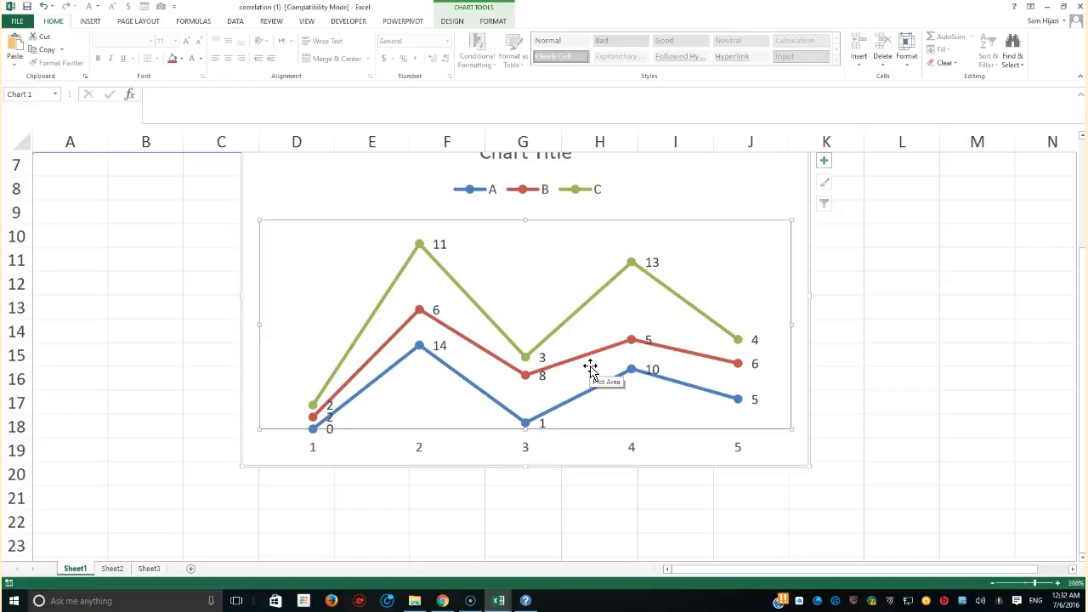
pyautogui.click(589, 366)
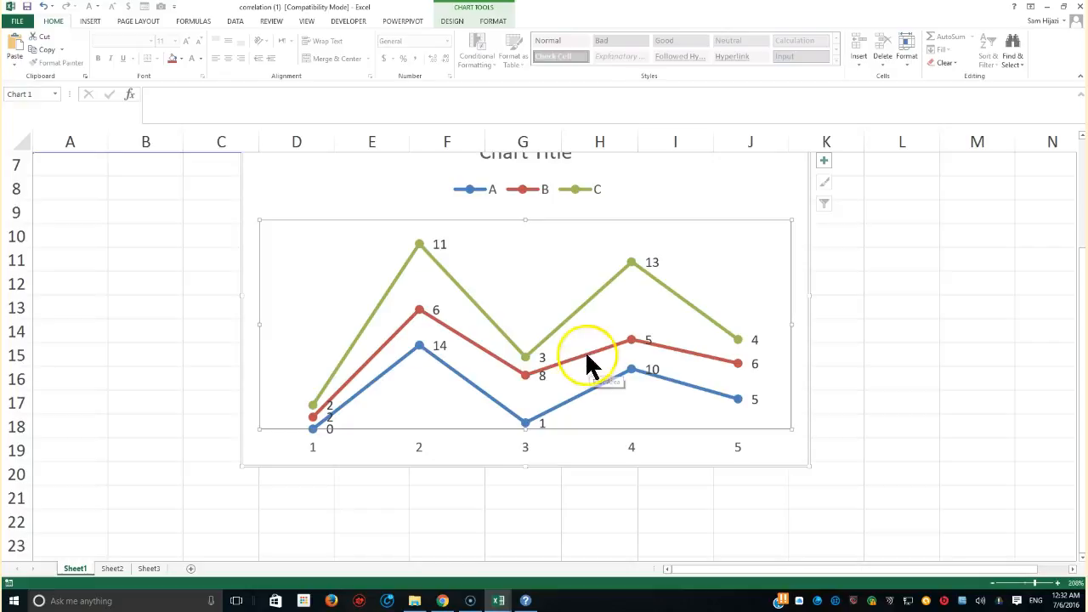
pyautogui.scroll(2, 505, 255)
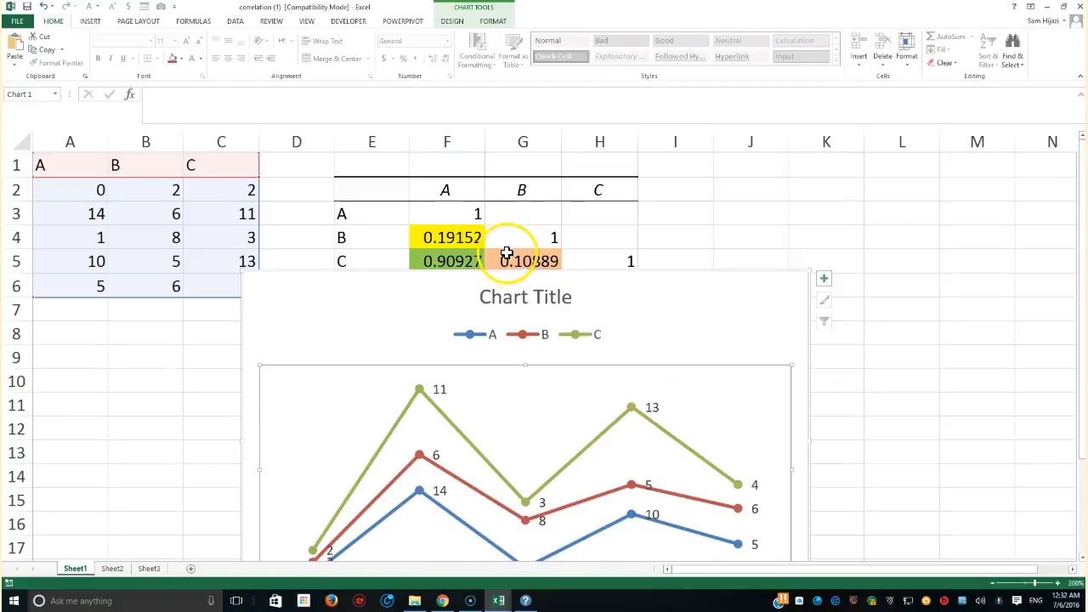
pyautogui.click(532, 316)
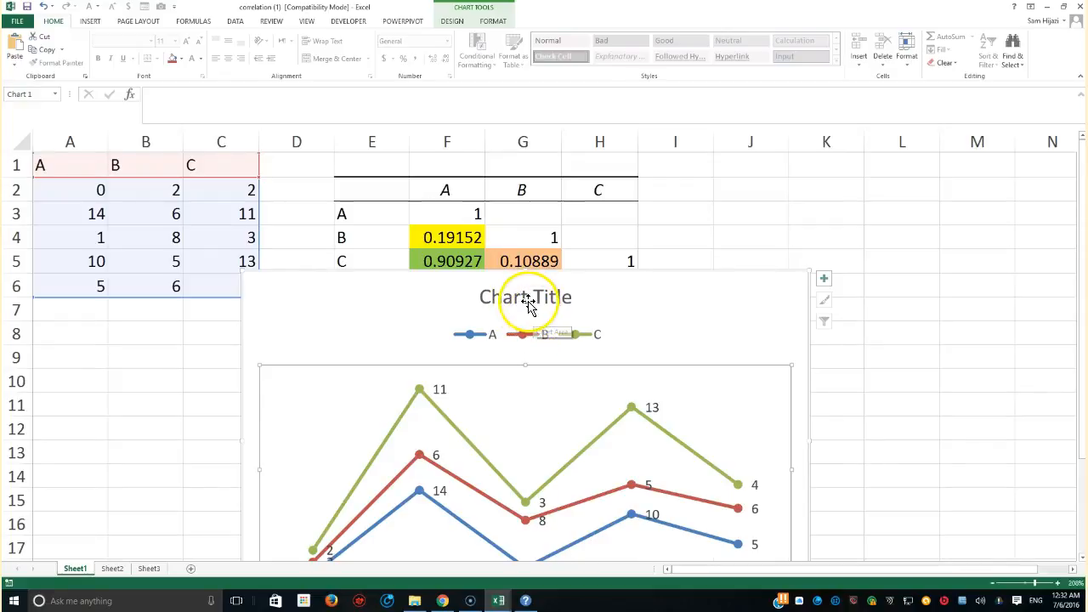
pyautogui.click(535, 316)
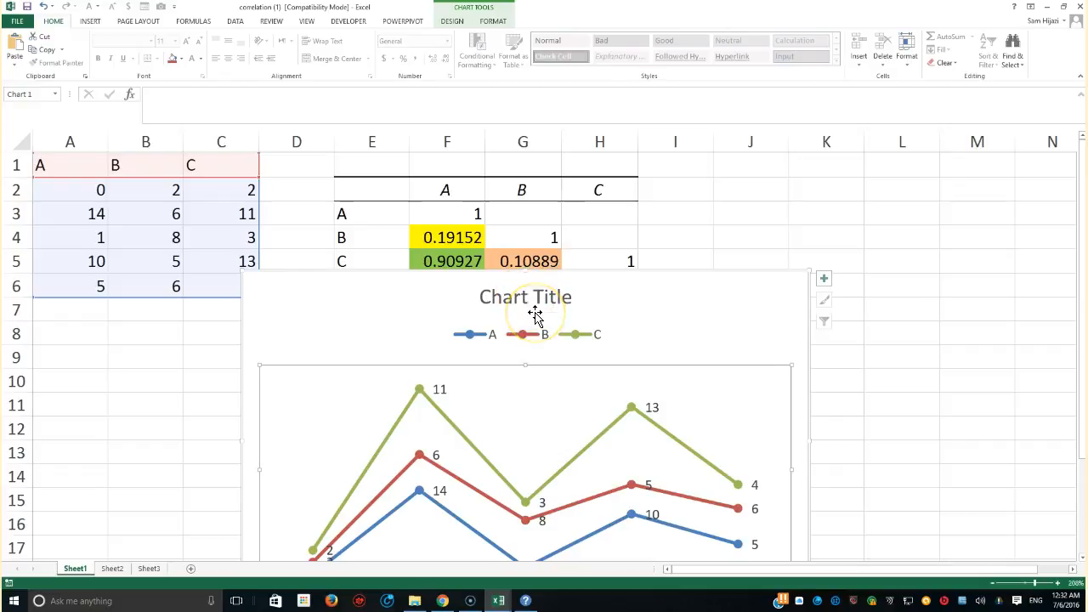